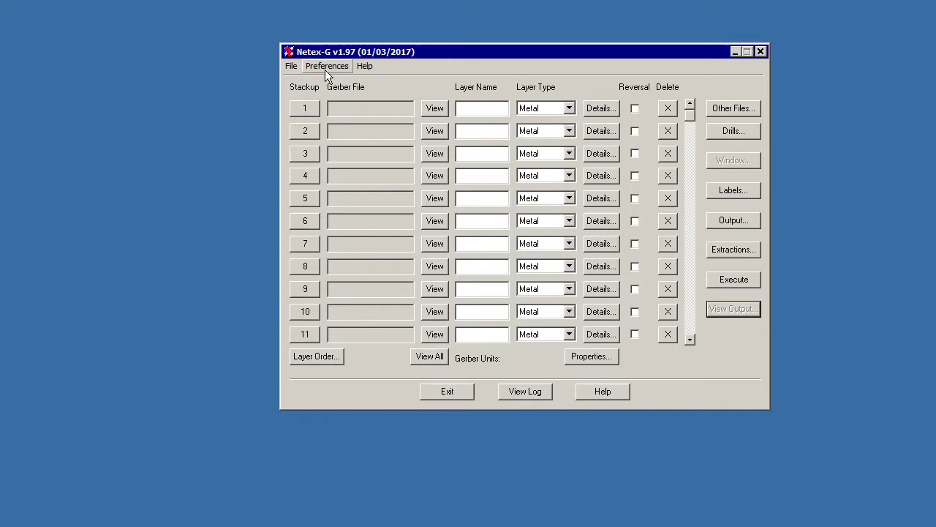
# - Review the preferences: working and output directory paths and Arc Resolution 22.5, then accept them
pyautogui.click(325, 67)
pyautogui.moveTo(339, 147); pyautogui.dragTo(378, 94)
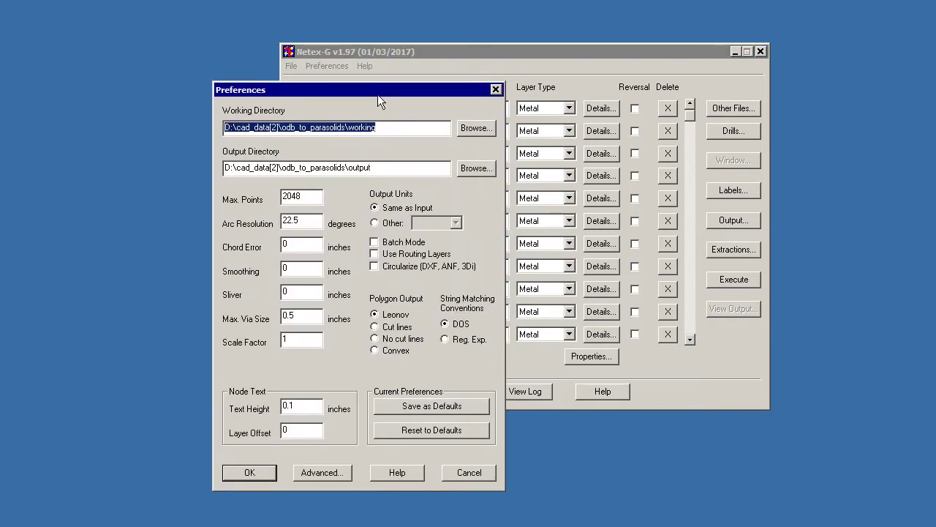
pyautogui.click(386, 127)
pyautogui.moveTo(386, 127); pyautogui.dragTo(348, 133)
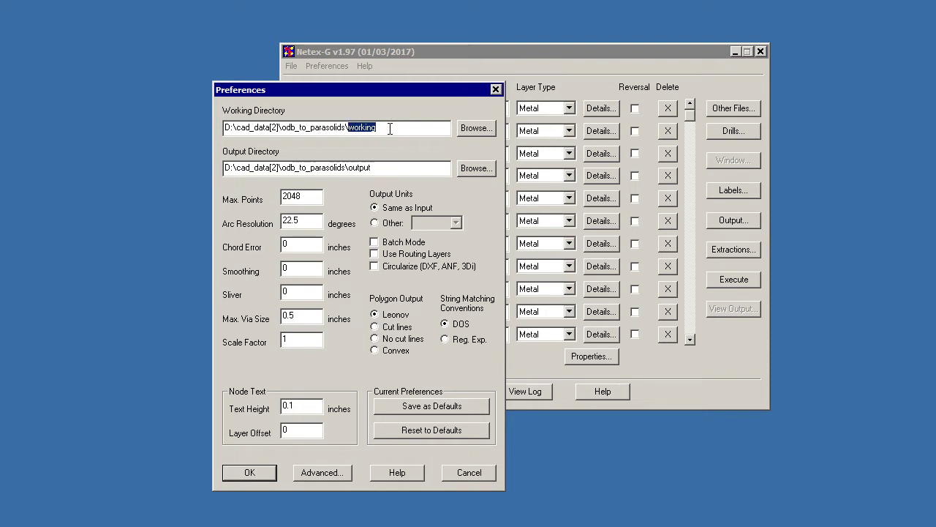
pyautogui.moveTo(378, 169); pyautogui.dragTo(347, 169)
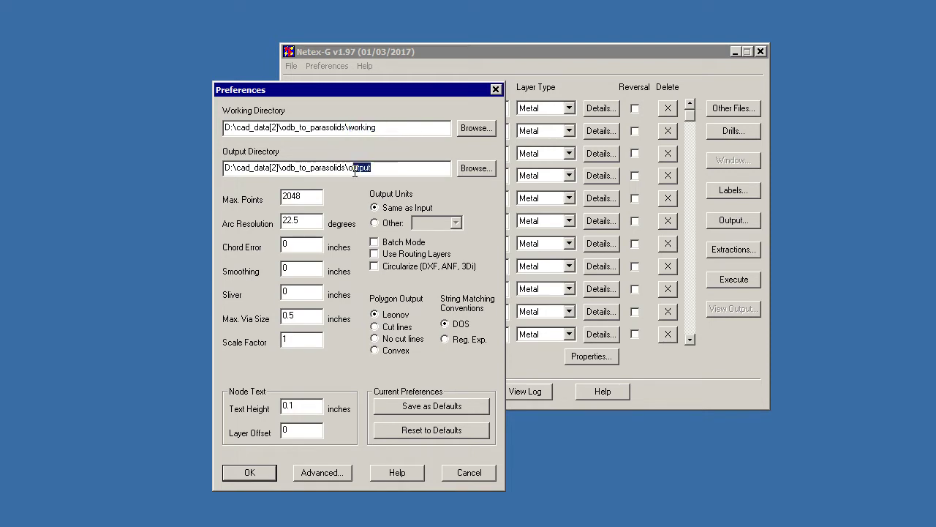
pyautogui.click(382, 169)
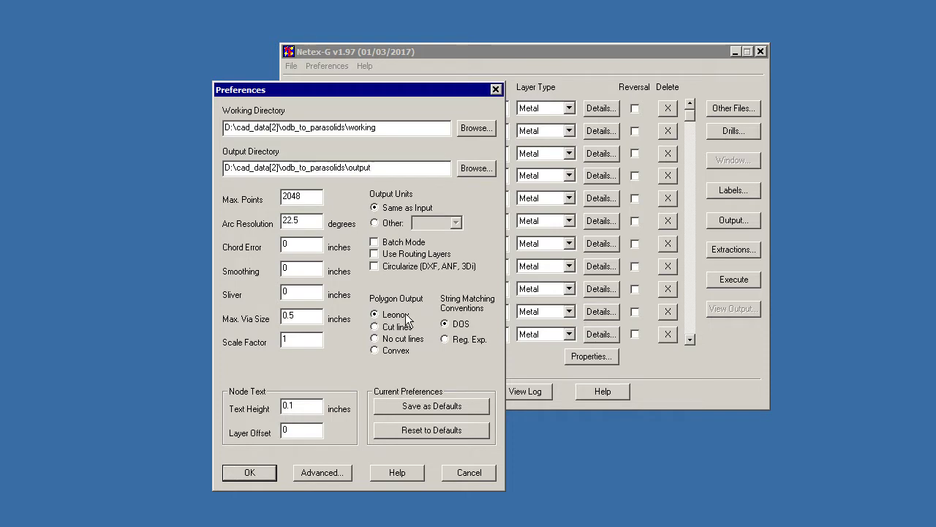
pyautogui.moveTo(306, 221); pyautogui.dragTo(277, 222)
pyautogui.click(303, 221)
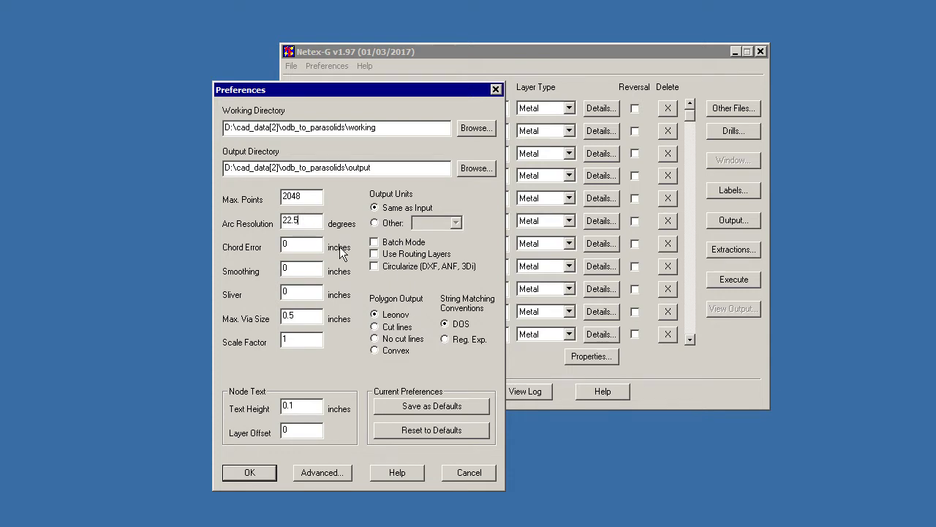
pyautogui.click(253, 473)
# - Load the fb_blue_toothd2 ODB++ archive for import and dismiss the file-checked message
pyautogui.click(291, 66)
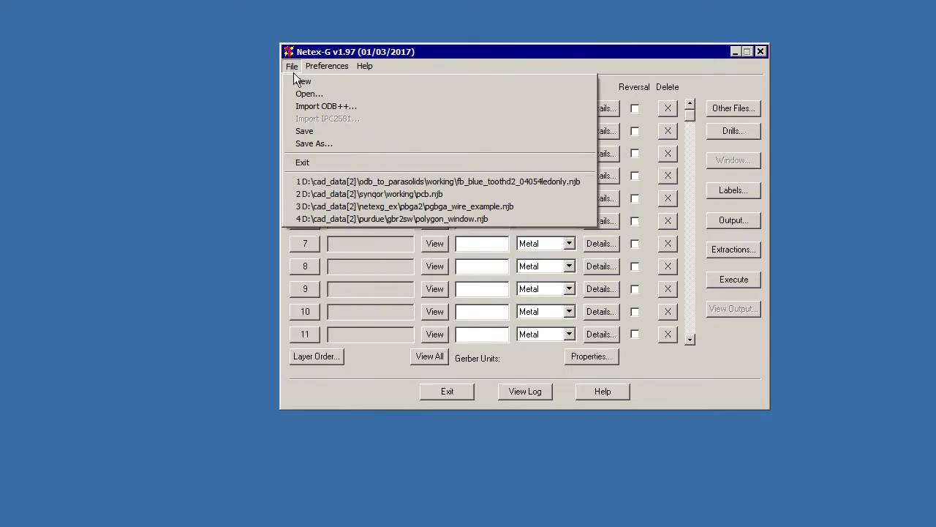
pyautogui.click(313, 107)
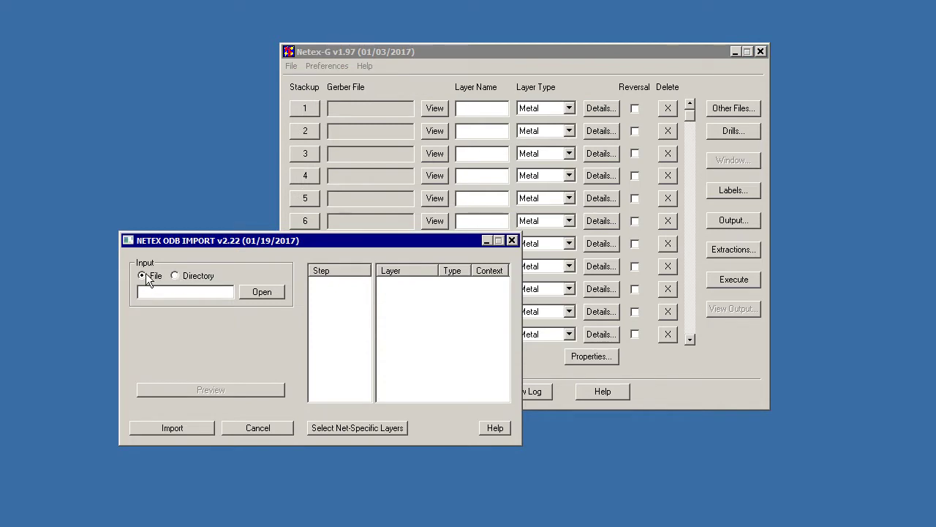
pyautogui.click(246, 294)
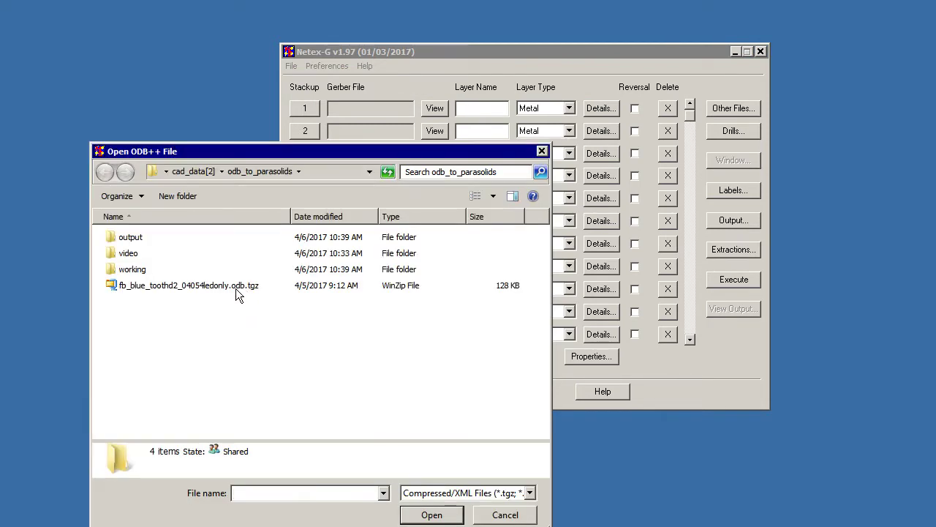
pyautogui.click(183, 286)
pyautogui.click(438, 513)
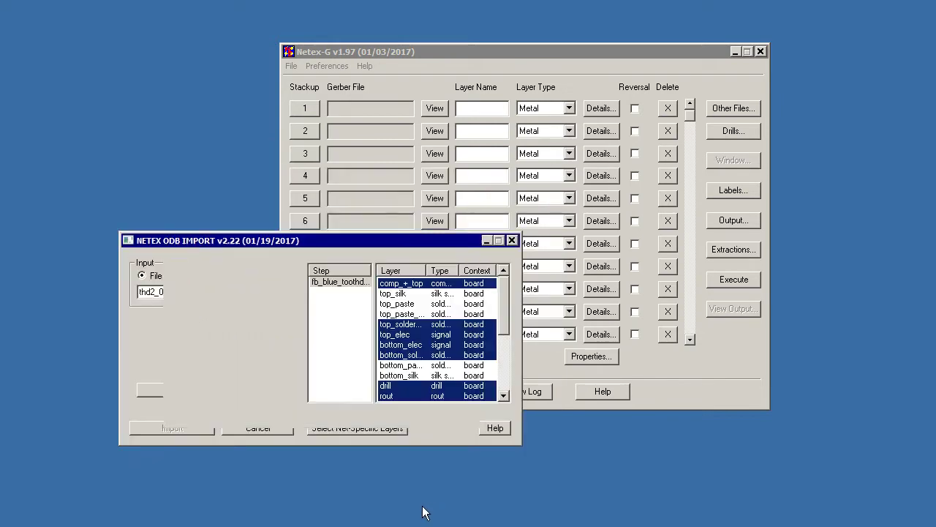
pyautogui.click(434, 407)
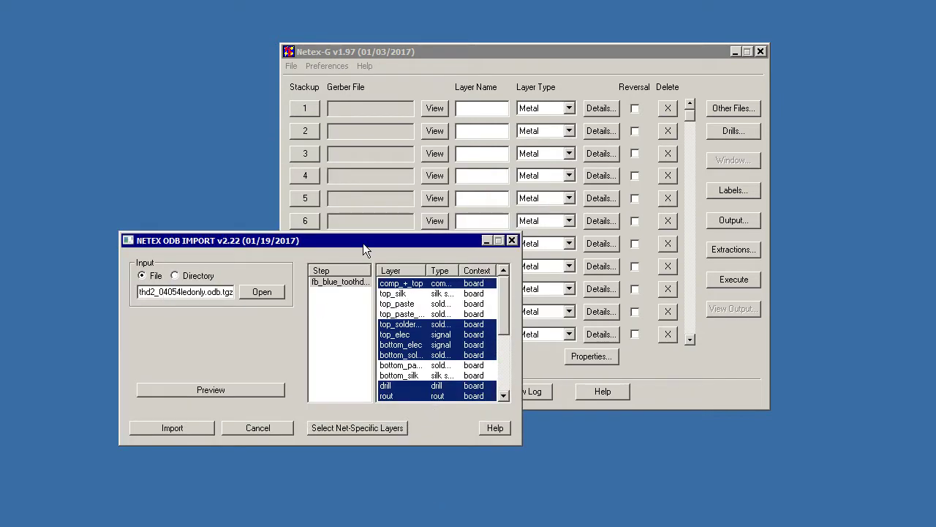
# - Convert only the top_elec, bottom_elec and drill layers into the stackup
pyautogui.moveTo(507, 298)
pyautogui.mouseDown()
pyautogui.moveTo(501, 320)
pyautogui.moveTo(506, 296)
pyautogui.mouseUp()
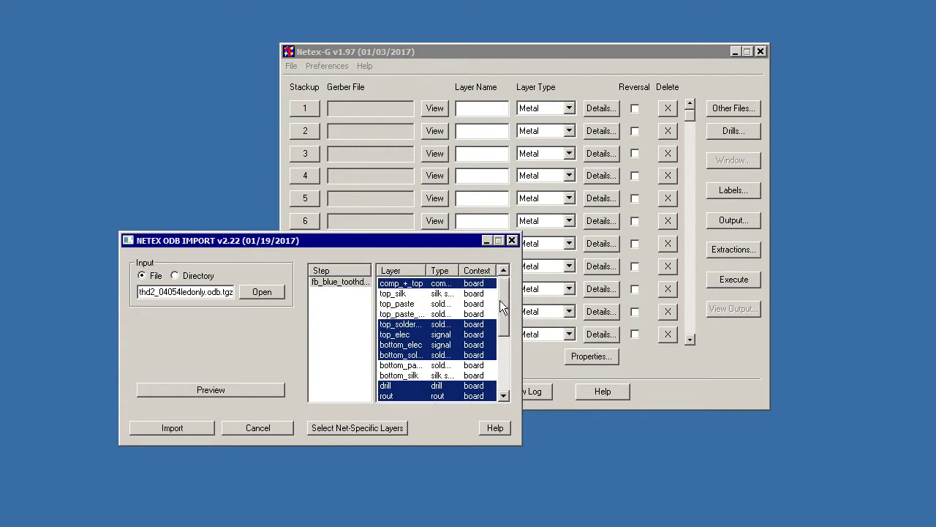
pyautogui.click(401, 336)
pyautogui.keyDown('ctrl'); pyautogui.click(404, 345); pyautogui.keyUp('ctrl')
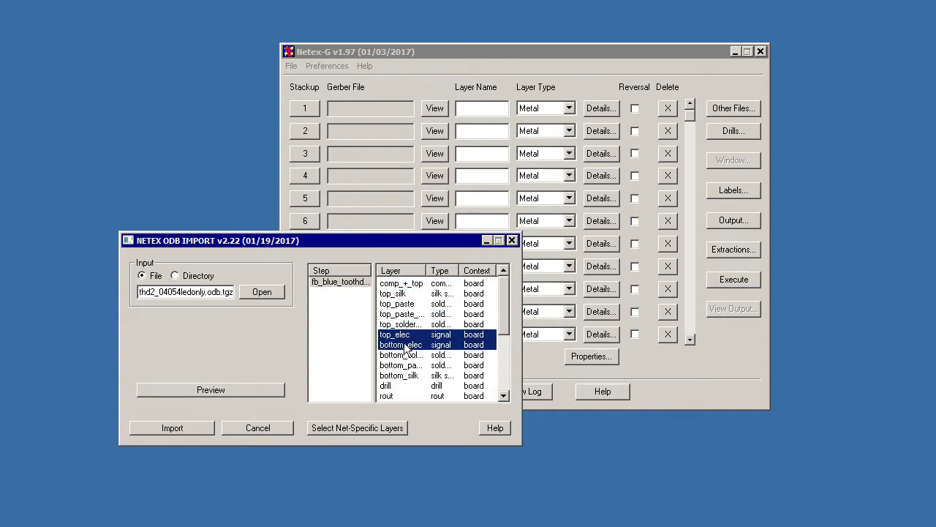
pyautogui.keyDown('ctrl'); pyautogui.click(388, 386); pyautogui.keyUp('ctrl')
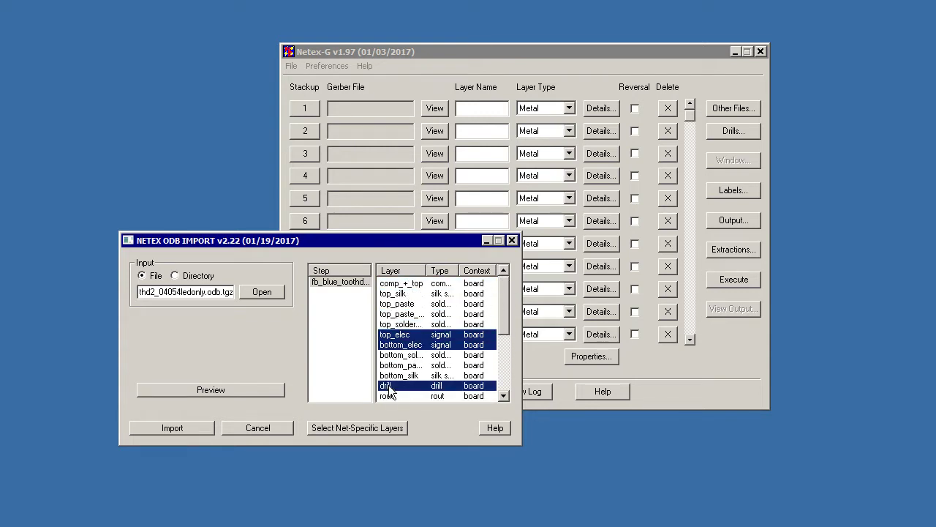
pyautogui.click(191, 428)
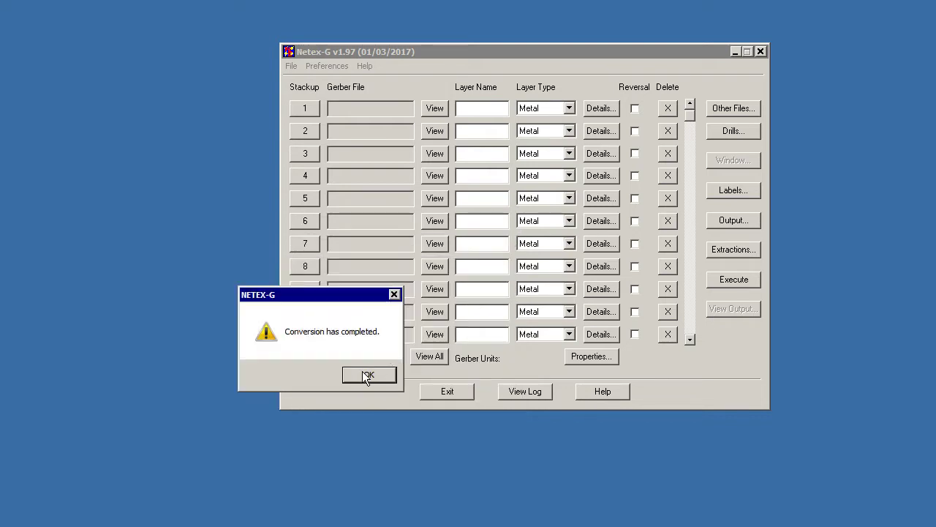
# - Dismiss the conversion-completed message and review the drill settings without changing them
pyautogui.click(368, 375)
pyautogui.moveTo(478, 48); pyautogui.dragTo(427, 52)
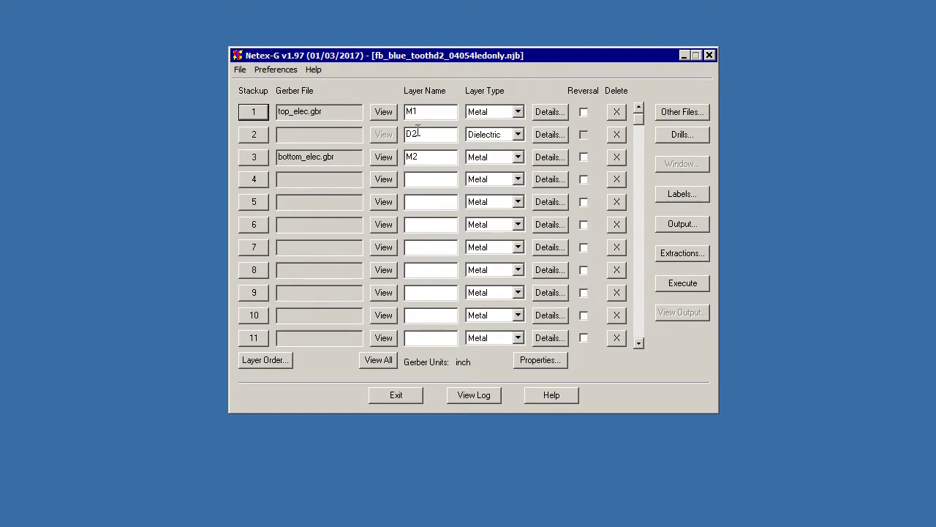
pyautogui.click(682, 134)
pyautogui.moveTo(349, 174); pyautogui.dragTo(383, 132)
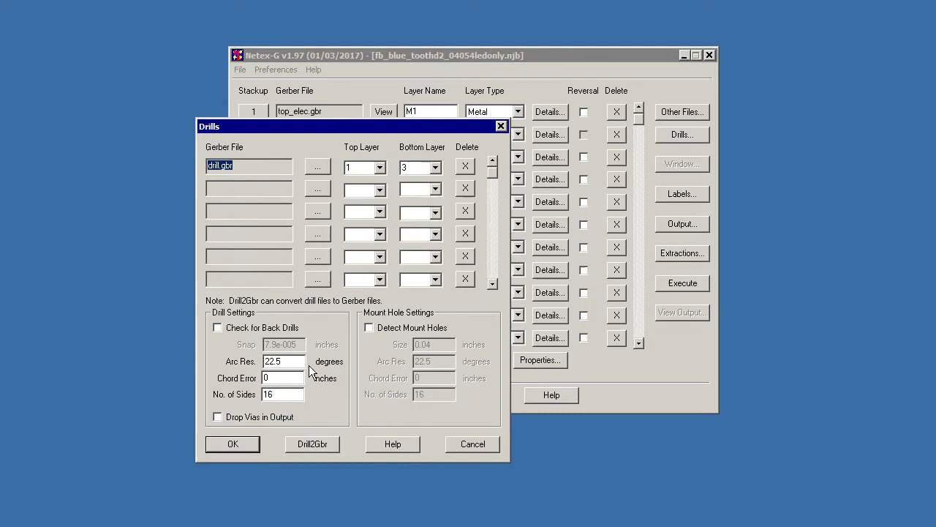
pyautogui.click(243, 445)
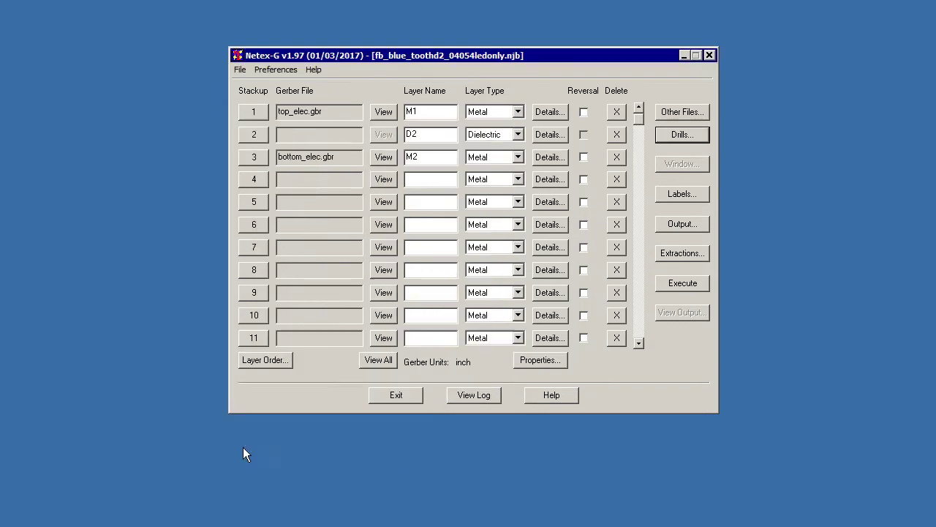
# - In layer properties, change the D2 dielectric thickness to 0.03600 and apply it
pyautogui.click(542, 360)
pyautogui.moveTo(380, 185); pyautogui.dragTo(477, 145)
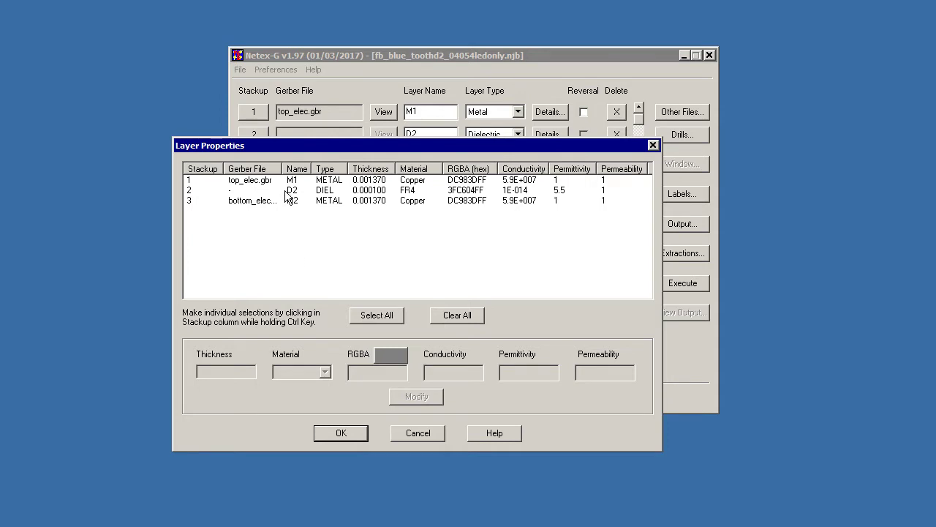
pyautogui.click(206, 192)
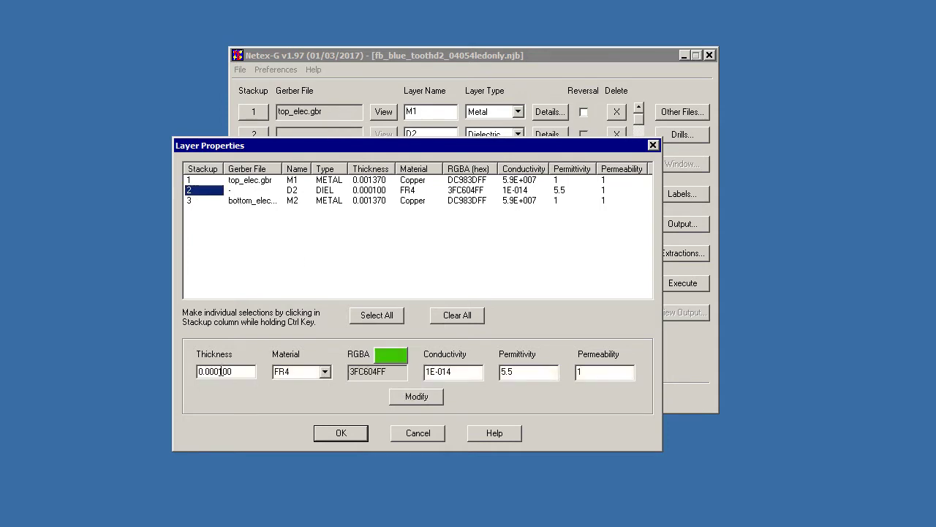
pyautogui.moveTo(222, 371); pyautogui.dragTo(212, 373)
pyautogui.write('36')
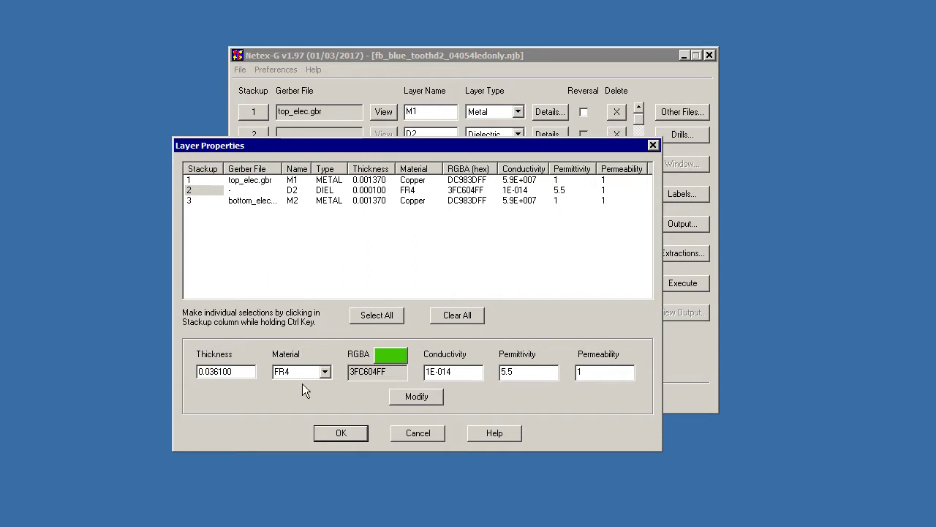
pyautogui.click(411, 399)
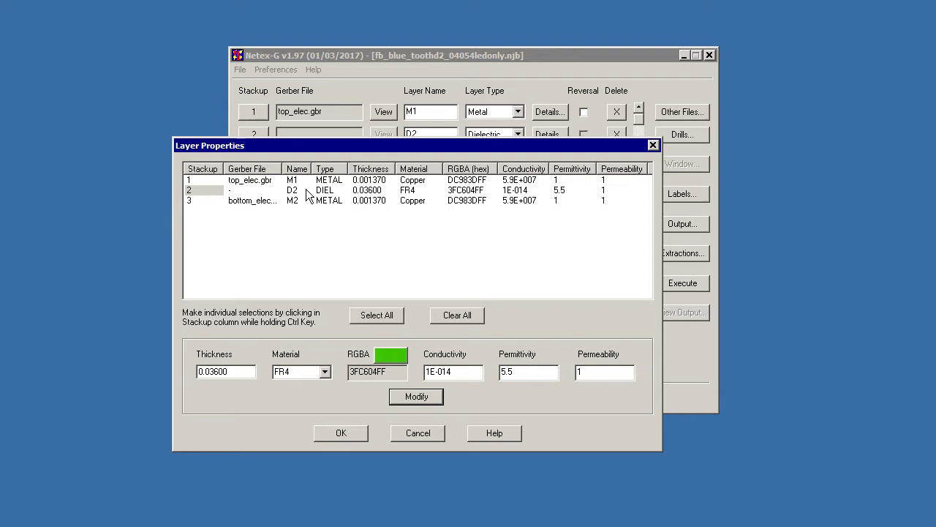
# - Accept the layer properties and set the output format to 3Di with automatic region of interest
pyautogui.click(346, 434)
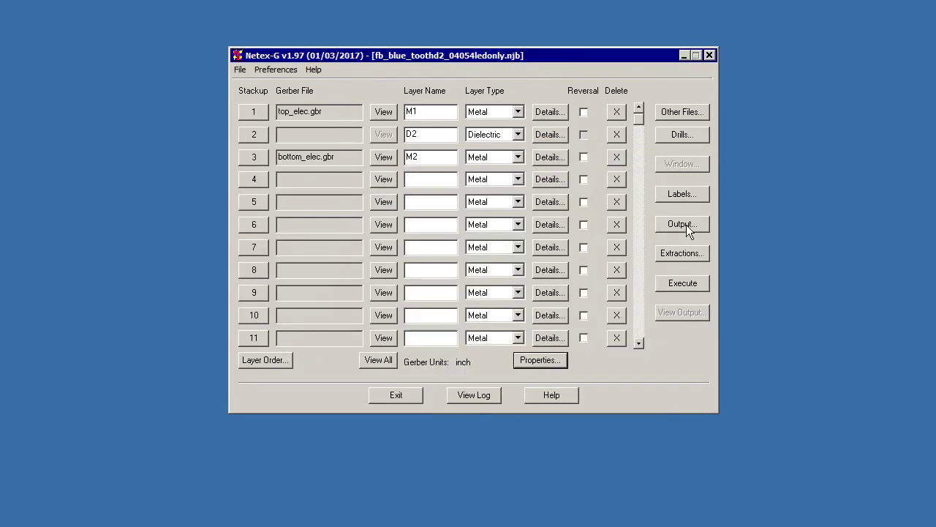
pyautogui.click(684, 224)
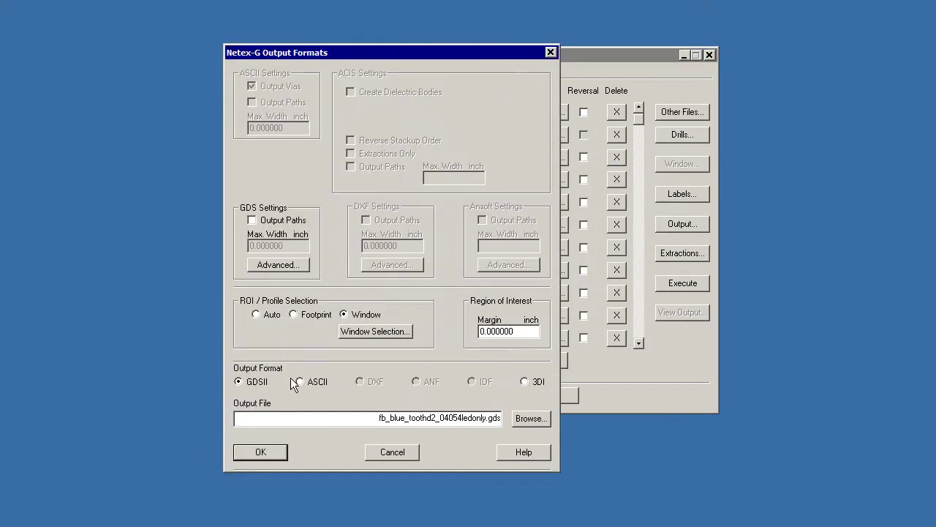
pyautogui.click(524, 381)
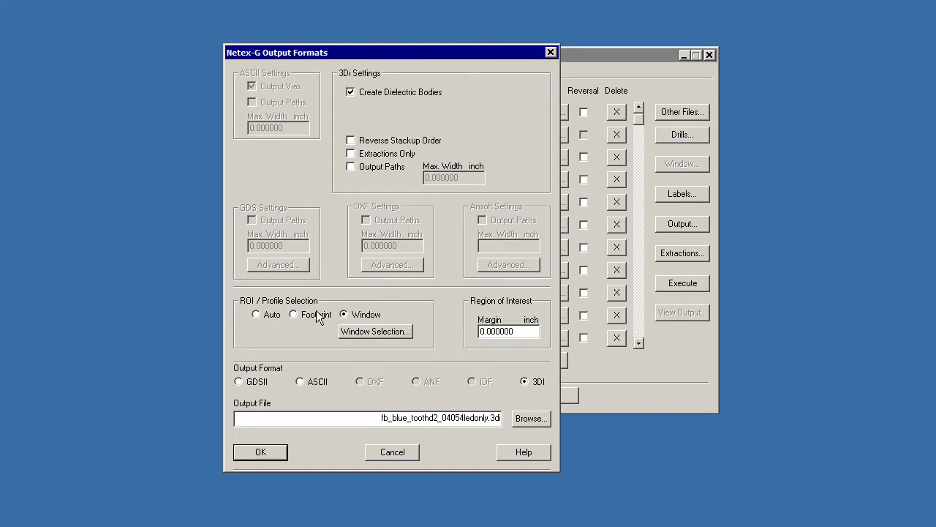
pyautogui.click(256, 315)
pyautogui.click(261, 452)
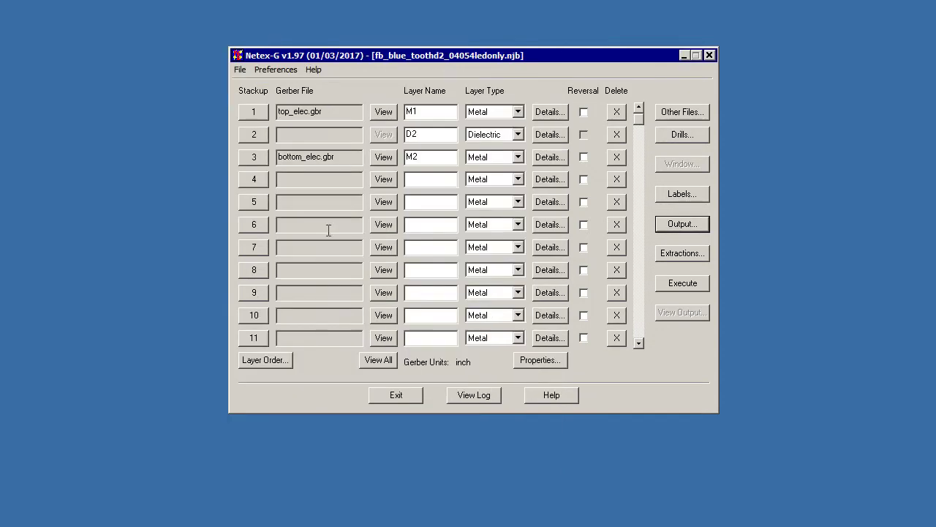
# - Save the changed job, execute it, acknowledge success and close the execution log
pyautogui.click(683, 284)
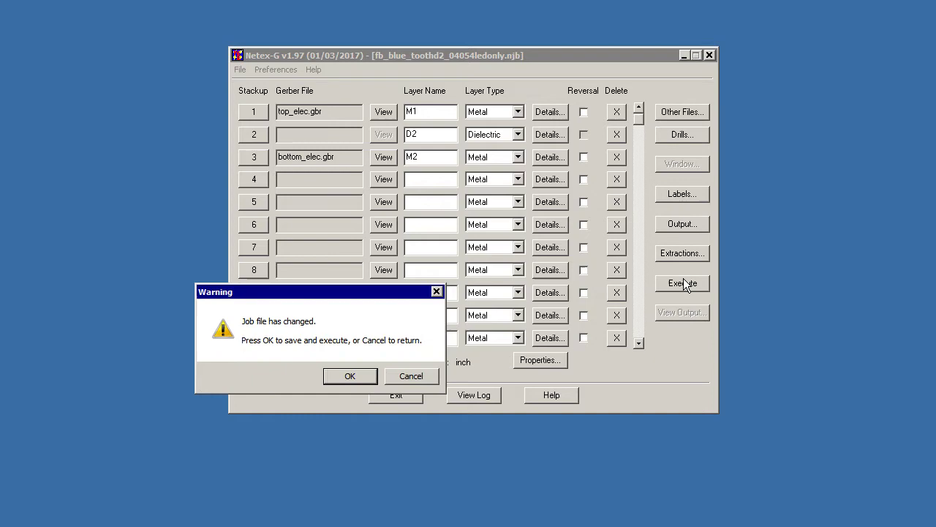
pyautogui.click(347, 376)
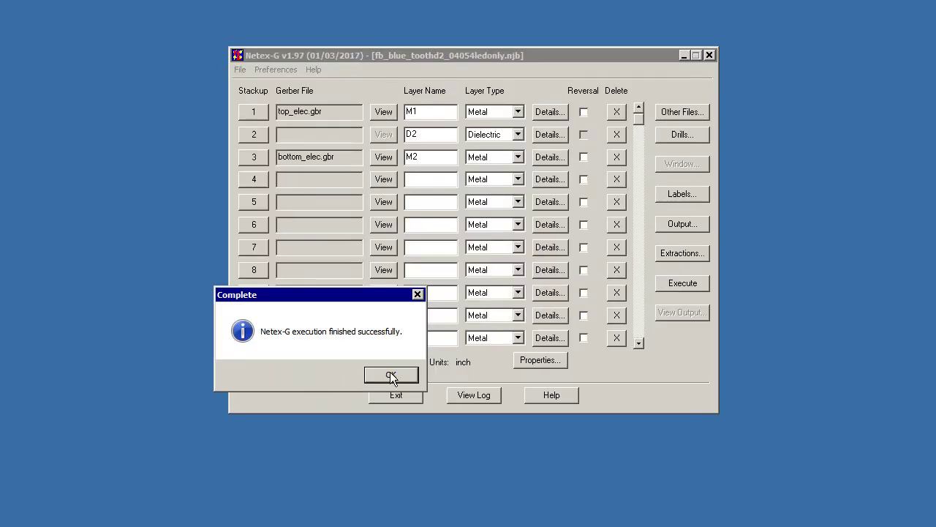
pyautogui.click(391, 375)
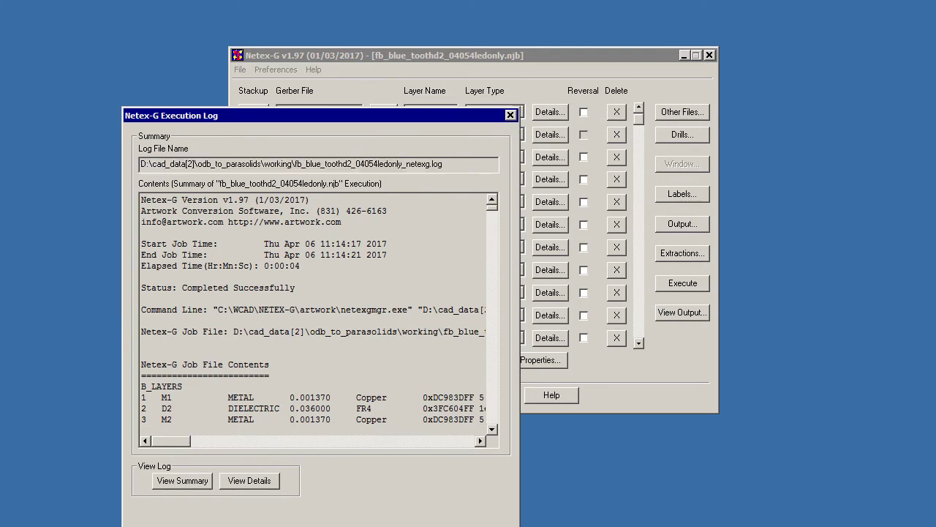
pyautogui.press('Escape')
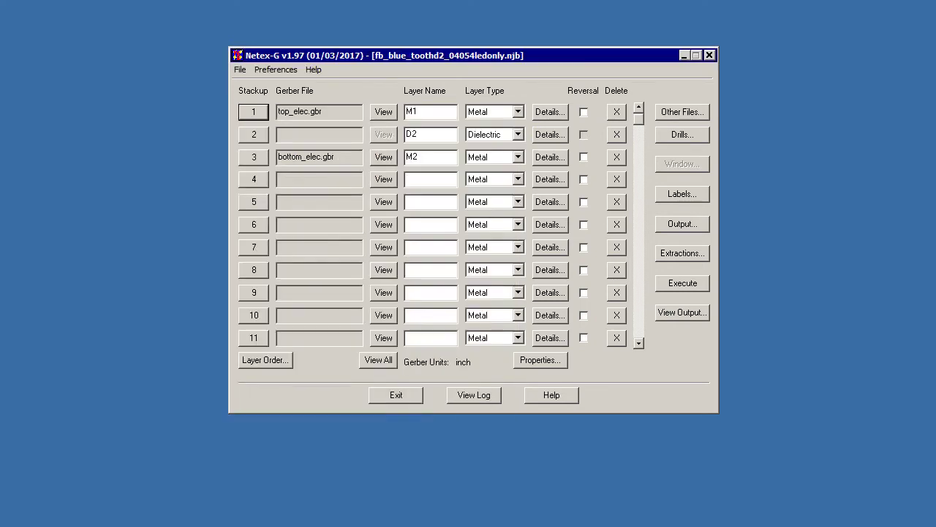
# - Open the converted board in 3D-VU and orbit it to a low side view
pyautogui.click(683, 313)
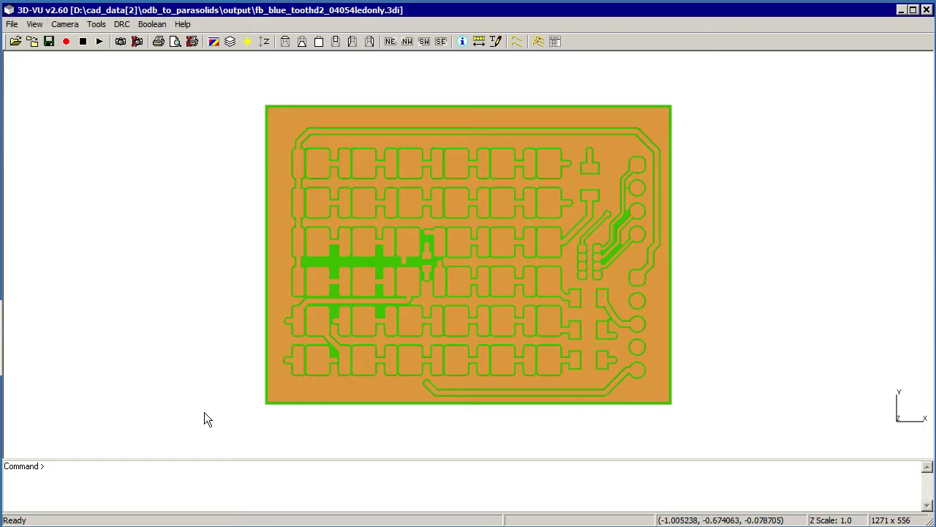
pyautogui.moveTo(205, 414); pyautogui.dragTo(337, 347)
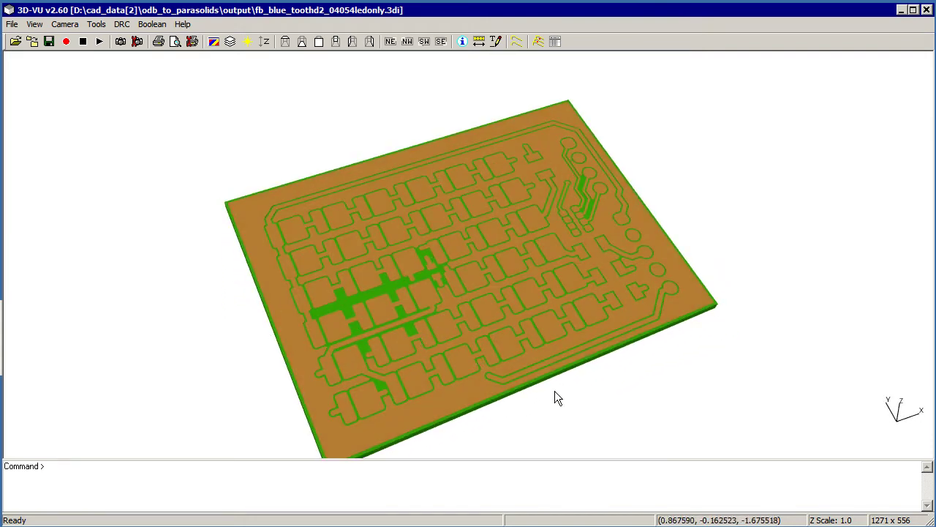
pyautogui.moveTo(554, 398); pyautogui.dragTo(133, 123)
# - Hide the board layer, inspect edge-on, restore it and orbit back to a flatter view
pyautogui.click(230, 41)
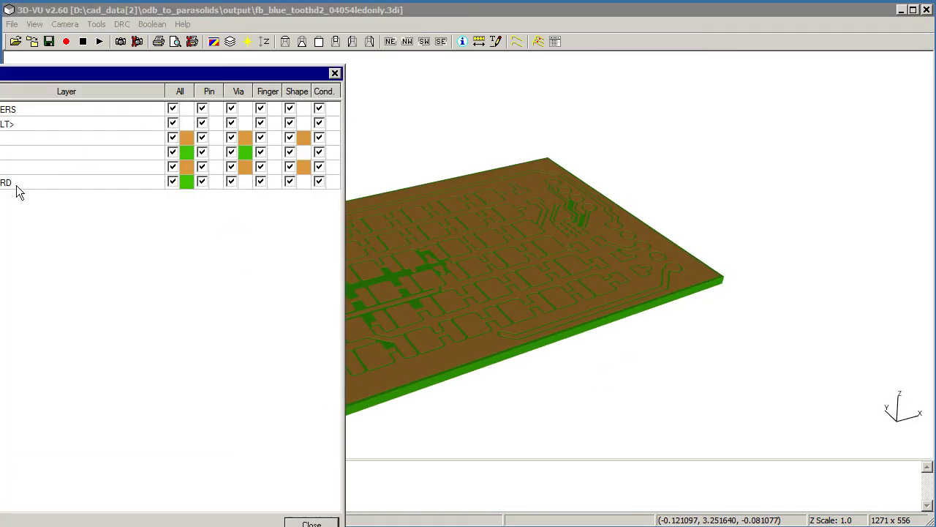
pyautogui.click(172, 182)
pyautogui.moveTo(575, 402); pyautogui.dragTo(625, 337)
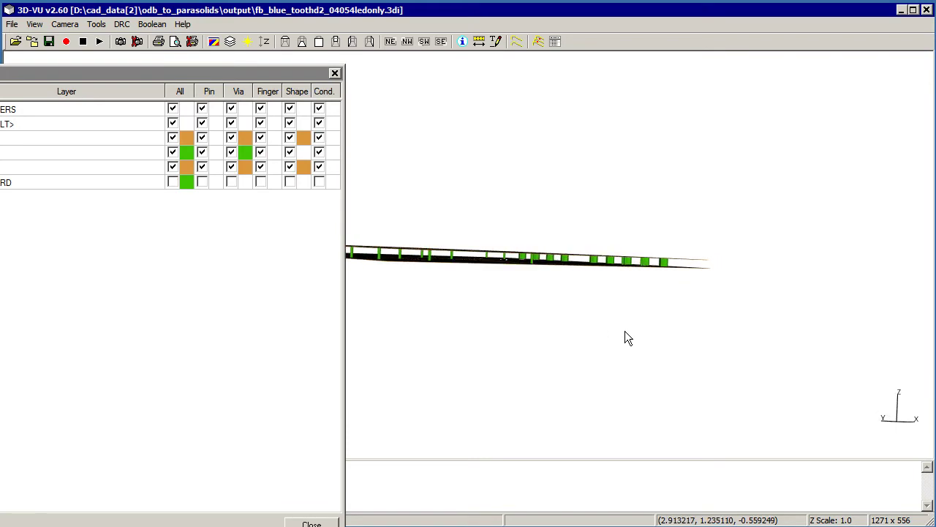
pyautogui.click(172, 182)
pyautogui.click(335, 74)
pyautogui.moveTo(381, 327); pyautogui.dragTo(535, 416)
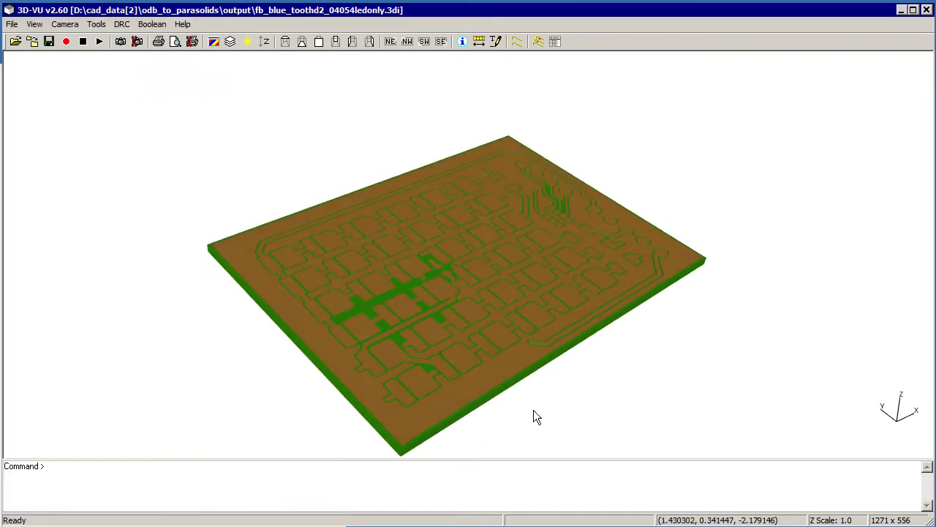
pyautogui.moveTo(595, 422); pyautogui.dragTo(596, 400)
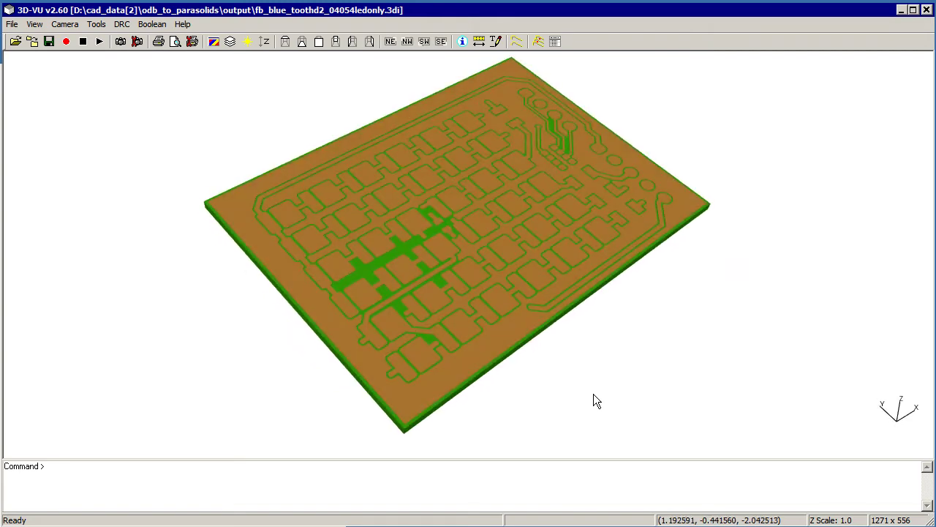
# - Open the Export Parasolid for FEA dialog from File > Export
pyautogui.click(12, 24)
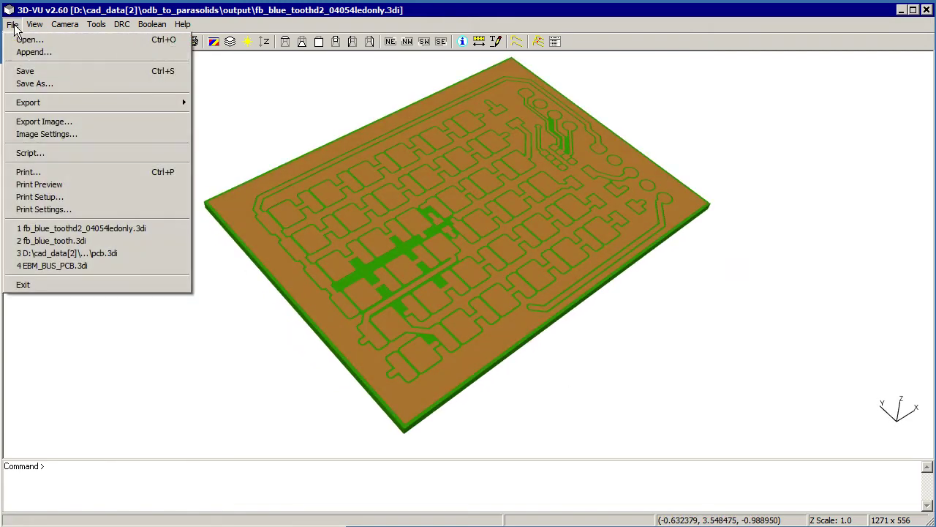
pyautogui.moveTo(35, 103)
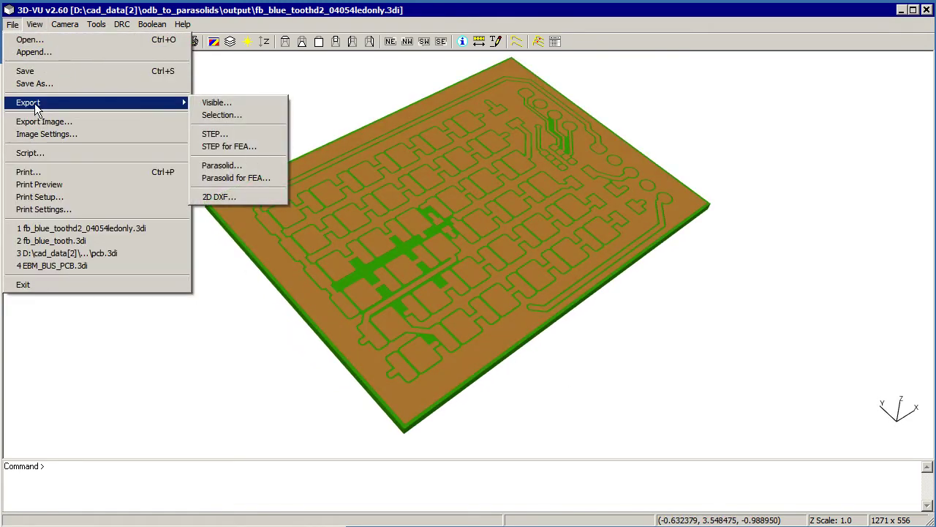
pyautogui.click(251, 178)
# - Export with LAYER organisation and default options, saving fb_blue_toothd2_04054ledonly.x_t
pyautogui.moveTo(265, 122); pyautogui.dragTo(276, 50)
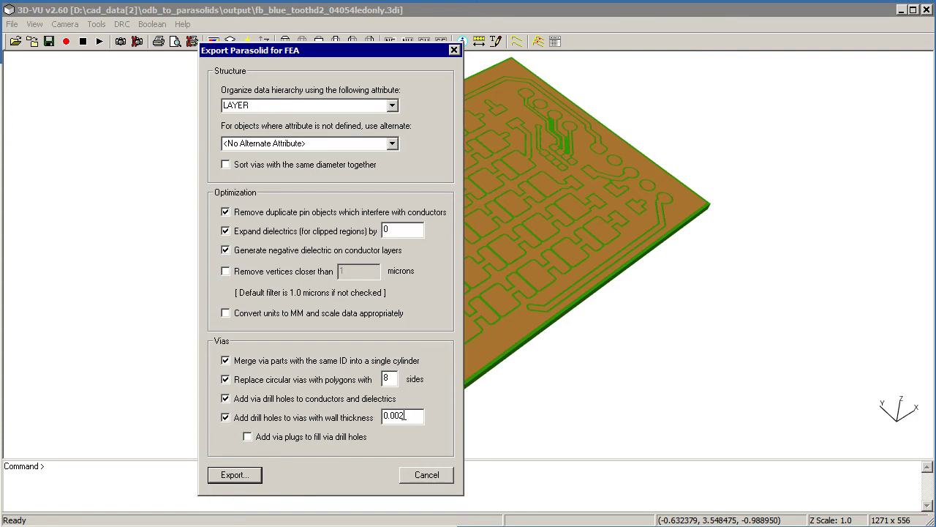
pyautogui.click(233, 475)
pyautogui.click(534, 514)
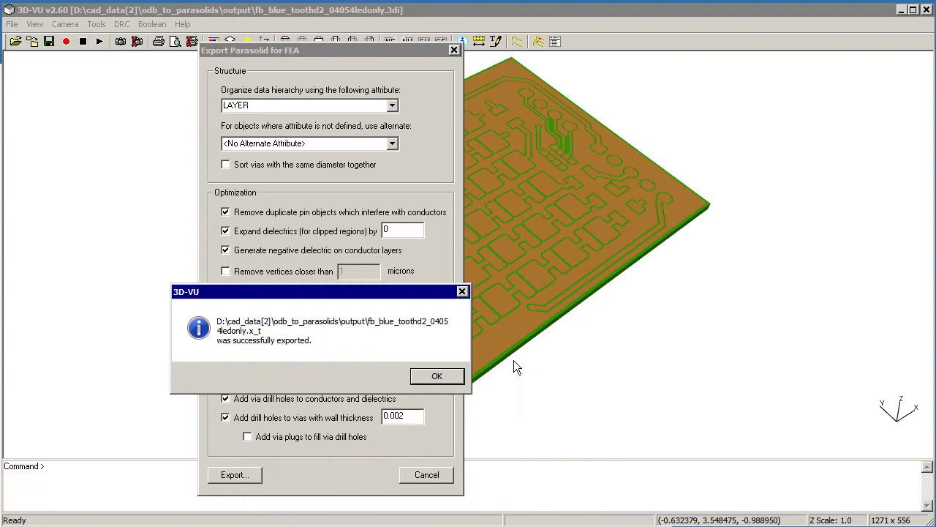
# - Dismiss the success message, find the .x_t file in the output folder, then minimize Explorer
pyautogui.click(452, 374)
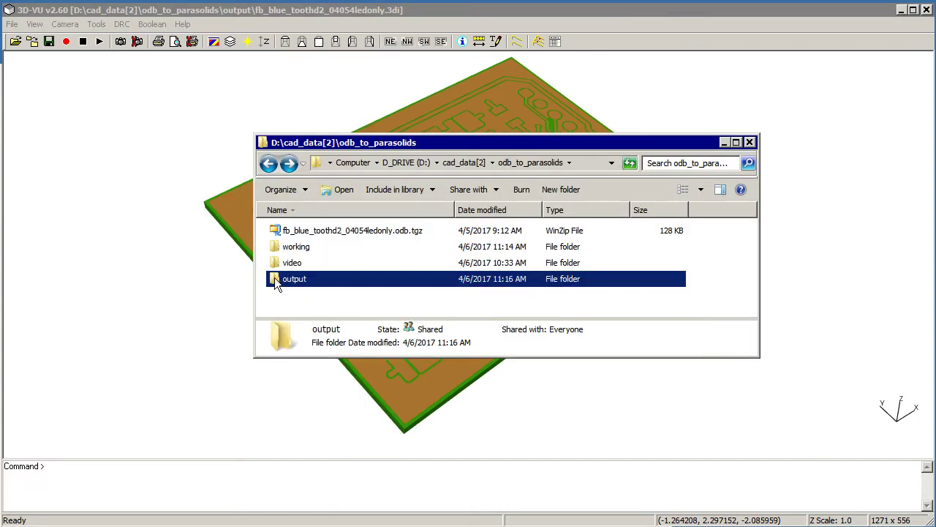
pyautogui.doubleClick(275, 281)
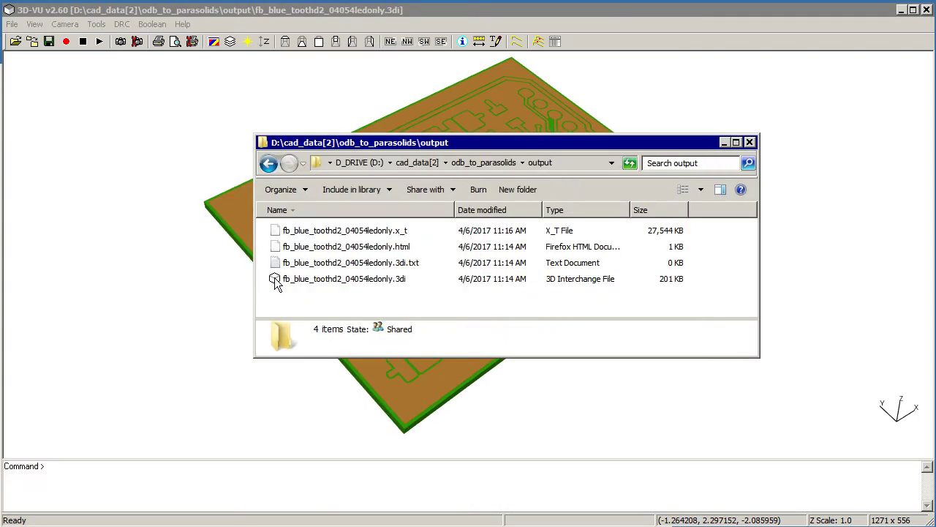
pyautogui.click(381, 284)
pyautogui.click(382, 232)
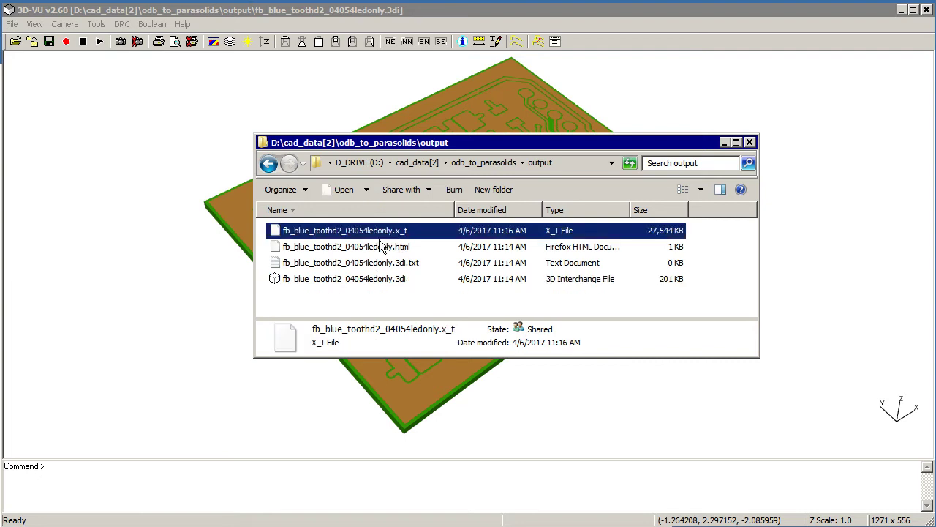
pyautogui.click(724, 142)
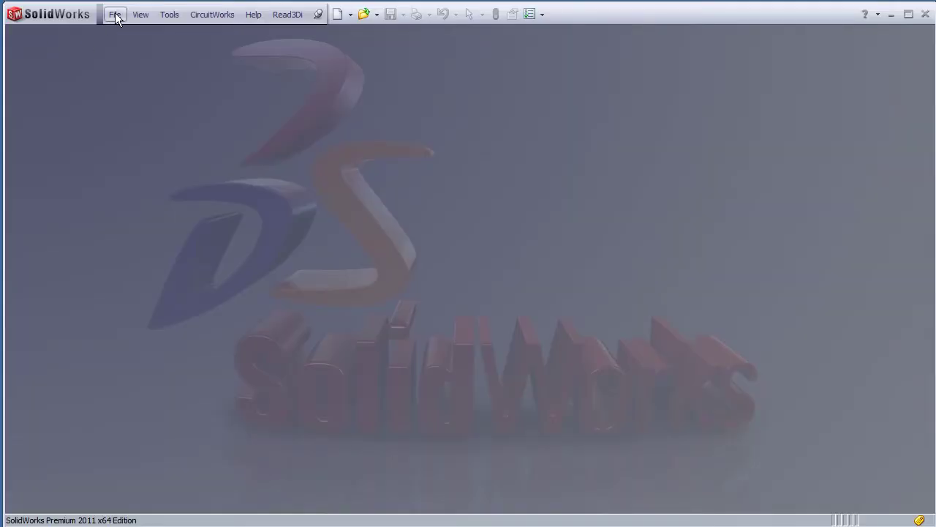
# - Open fb_blue_toothd2_04054ledonly.x_t as a Parasolid file and confirm creating the new assembly
pyautogui.click(115, 14)
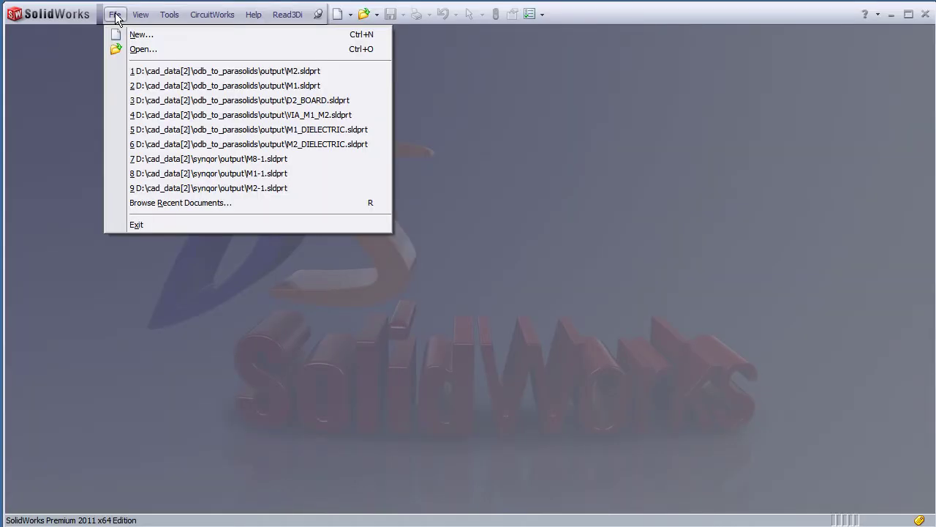
pyautogui.click(145, 50)
pyautogui.click(562, 453)
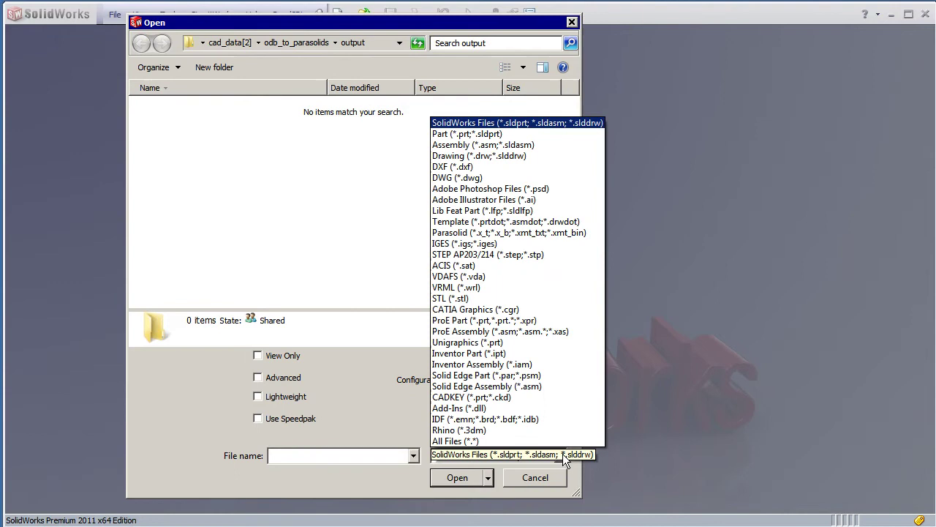
pyautogui.click(546, 232)
pyautogui.click(206, 108)
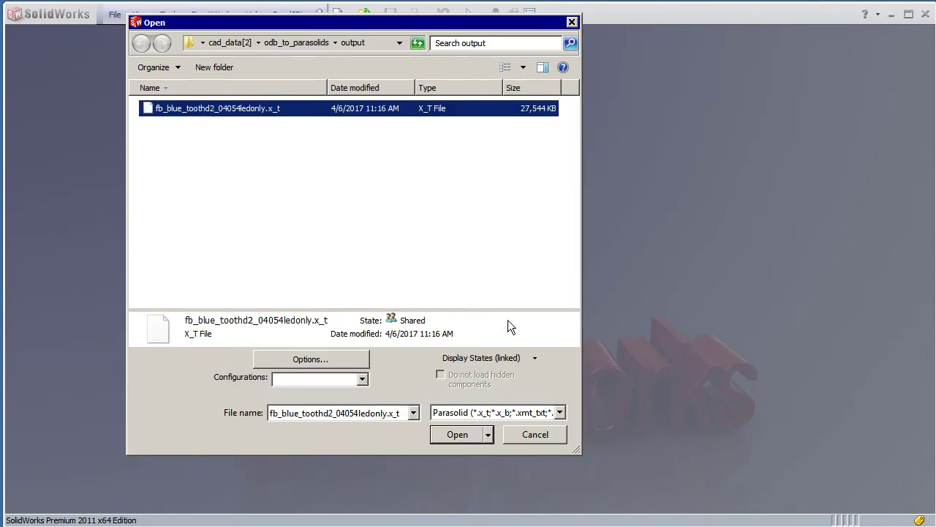
pyautogui.click(457, 434)
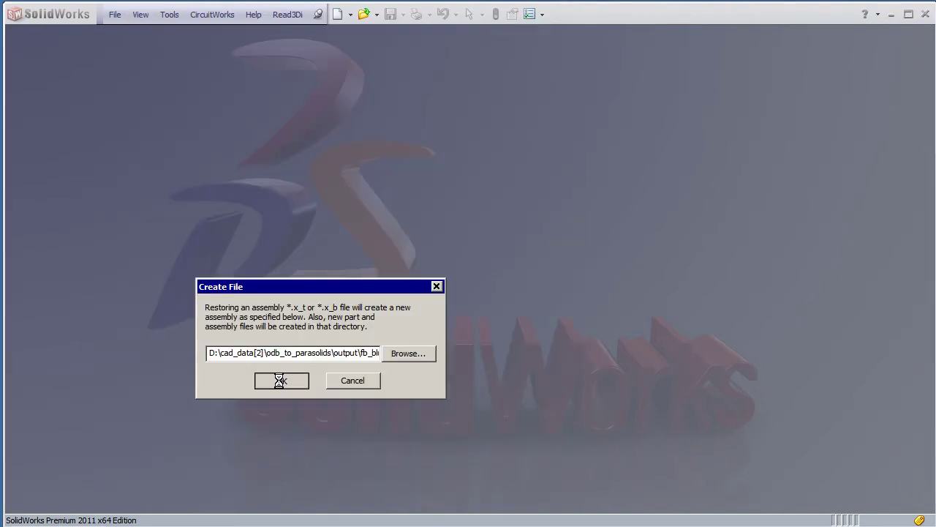
pyautogui.click(281, 380)
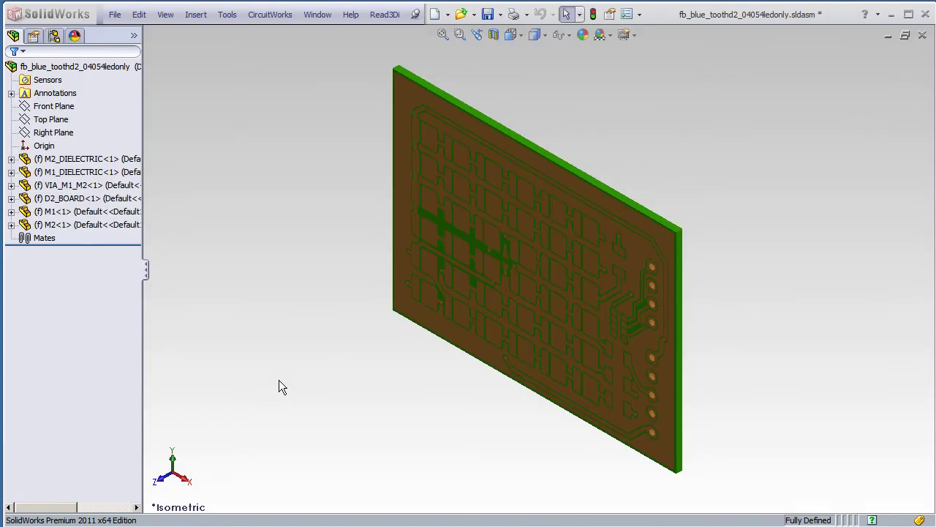
# - Orbit and zoom into trace ends, zoom back out, and widen the FeatureManager to show full component names
pyautogui.moveTo(563, 460)
pyautogui.mouseDown(button='middle')
pyautogui.moveTo(561, 444)
pyautogui.moveTo(610, 408)
pyautogui.moveTo(585, 349)
pyautogui.moveTo(399, 253)
pyautogui.moveTo(421, 226)
pyautogui.moveTo(652, 234)
pyautogui.moveTo(619, 203)
pyautogui.mouseUp(button='middle')
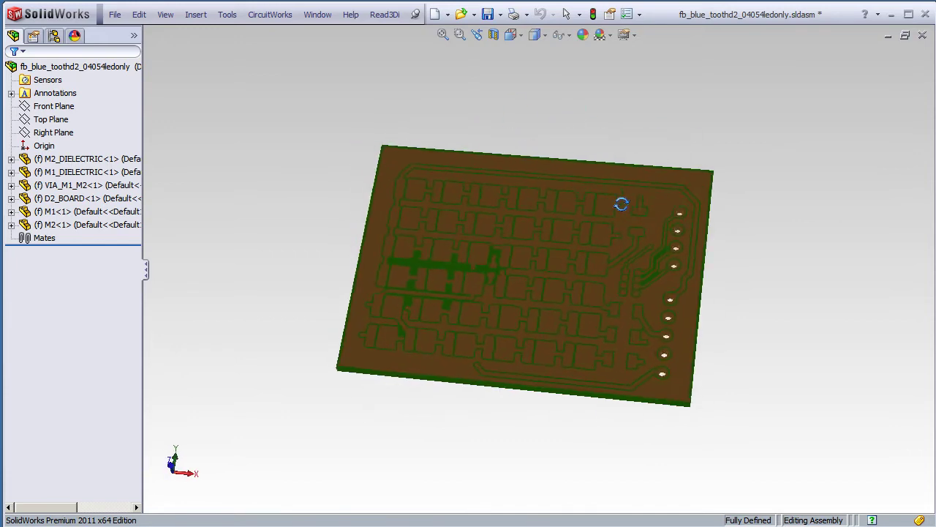
pyautogui.scroll(-10, 268, 373)
pyautogui.scroll(-10, 324, 356)
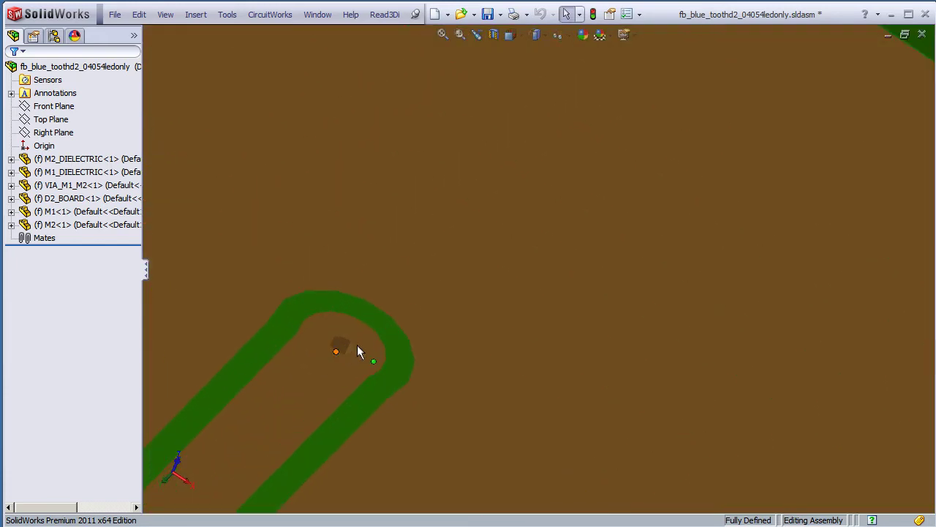
pyautogui.scroll(15, 420, 327)
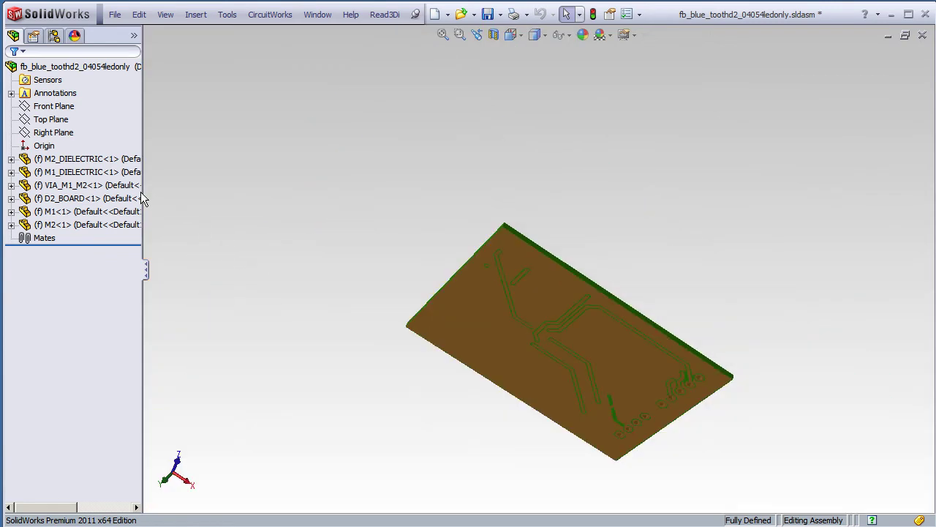
pyautogui.moveTo(142, 191); pyautogui.dragTo(295, 220)
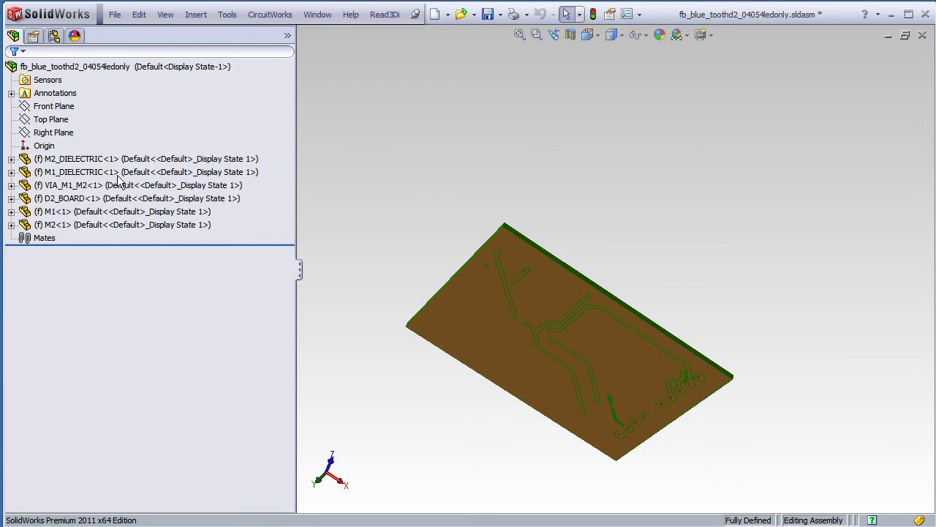
# - Hide all six components, show only M1, and orbit and zoom in on its traces
pyautogui.click(30, 163)
pyautogui.keyDown('shift'); pyautogui.click(32, 223); pyautogui.keyUp('shift')
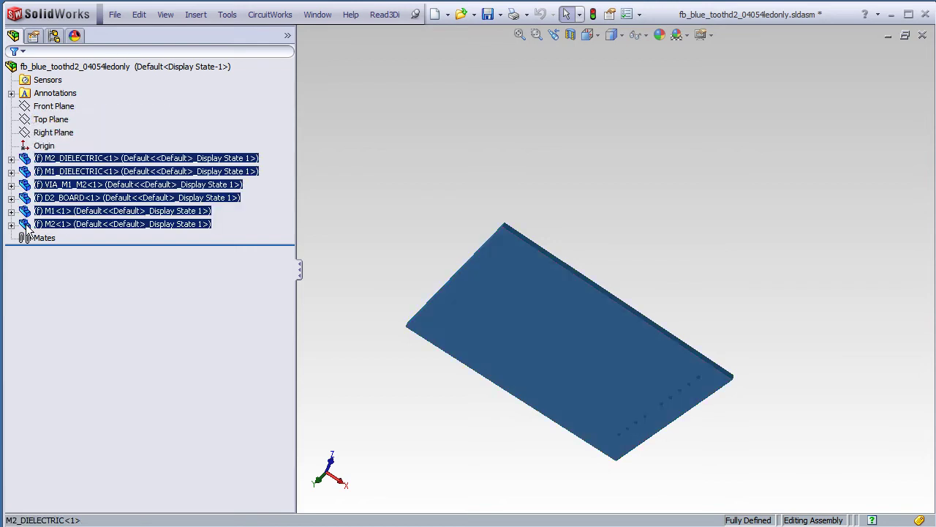
pyautogui.click(95, 186)
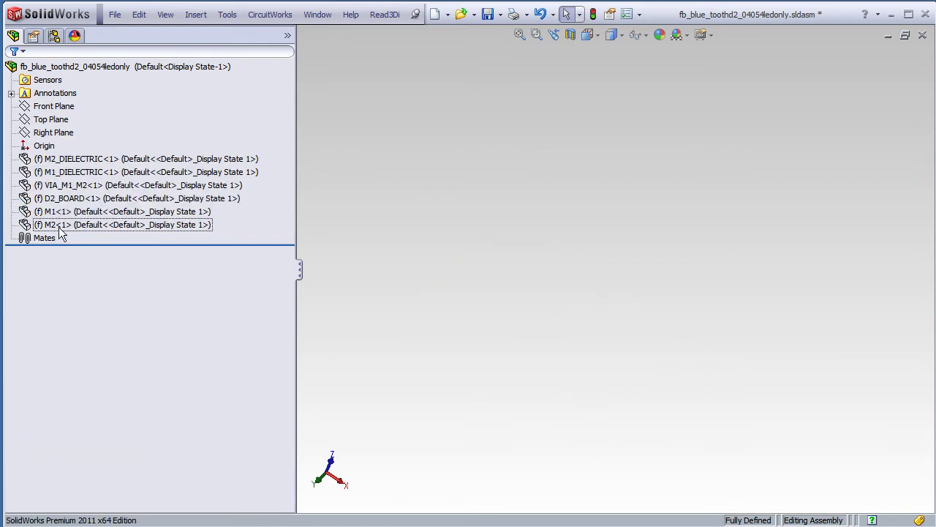
pyautogui.rightClick(30, 213)
pyautogui.click(60, 177)
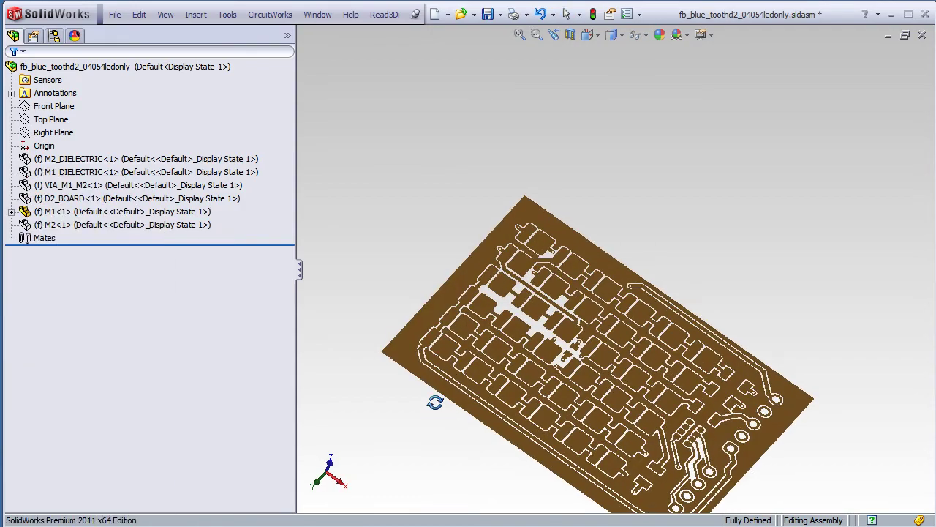
pyautogui.moveTo(435, 400); pyautogui.dragTo(441, 251, button='middle')
pyautogui.scroll(-6, 602, 360)
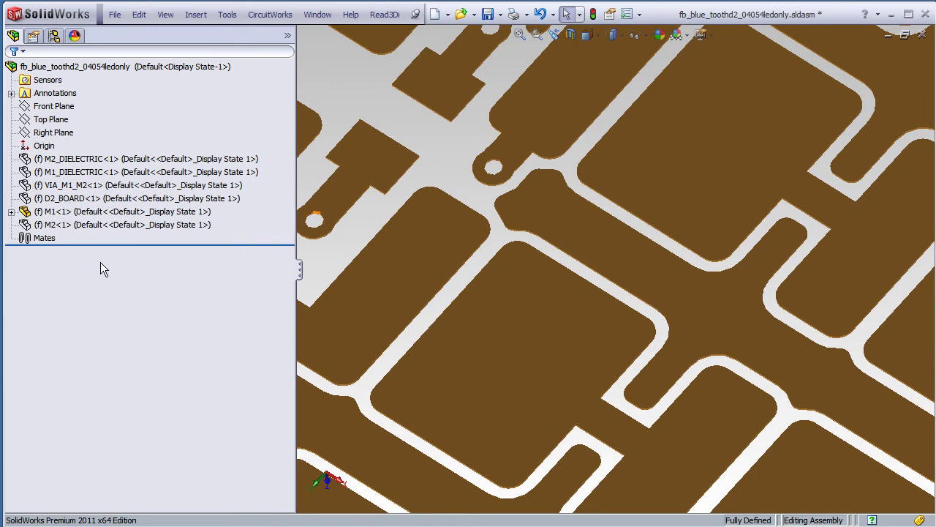
# - Show the VIA_M1_M2 and M2 components and view the layer stack edge-on
pyautogui.rightClick(25, 185)
pyautogui.click(46, 152)
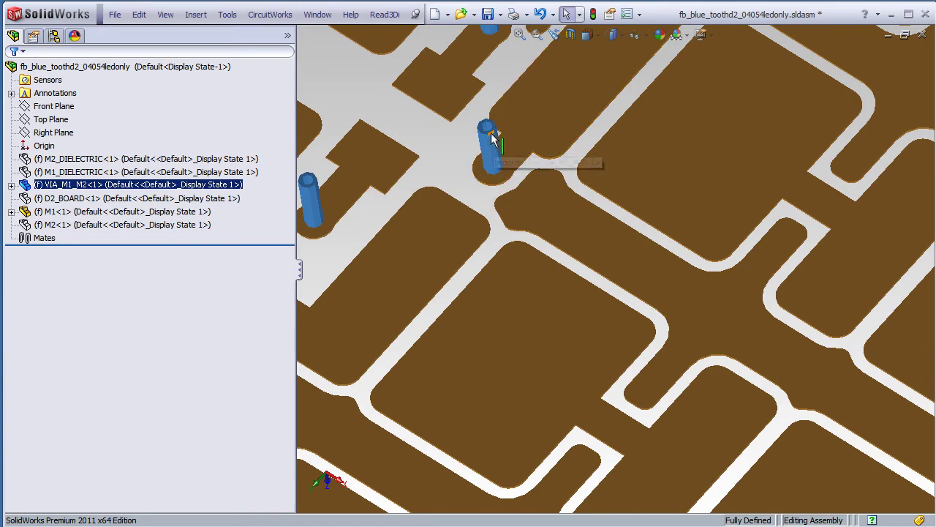
pyautogui.rightClick(25, 224)
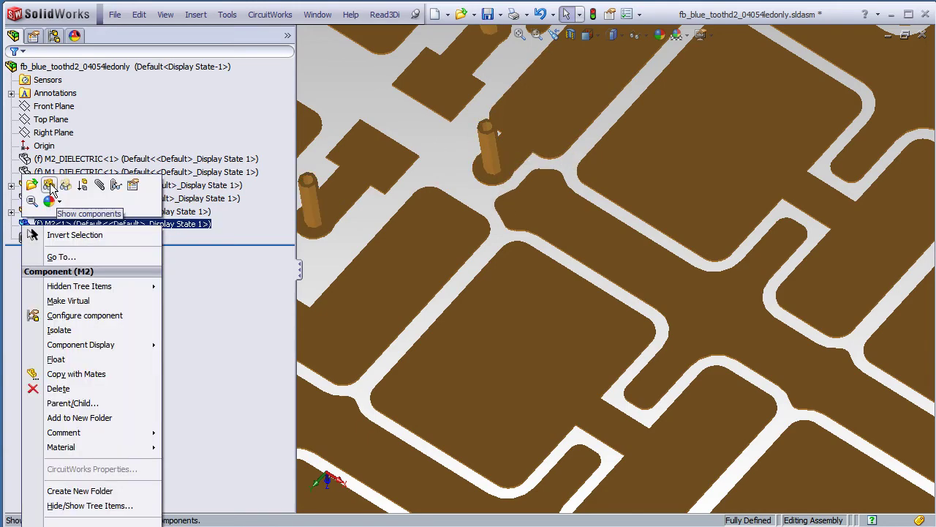
pyautogui.click(57, 192)
pyautogui.moveTo(458, 320); pyautogui.dragTo(505, 223, button='middle')
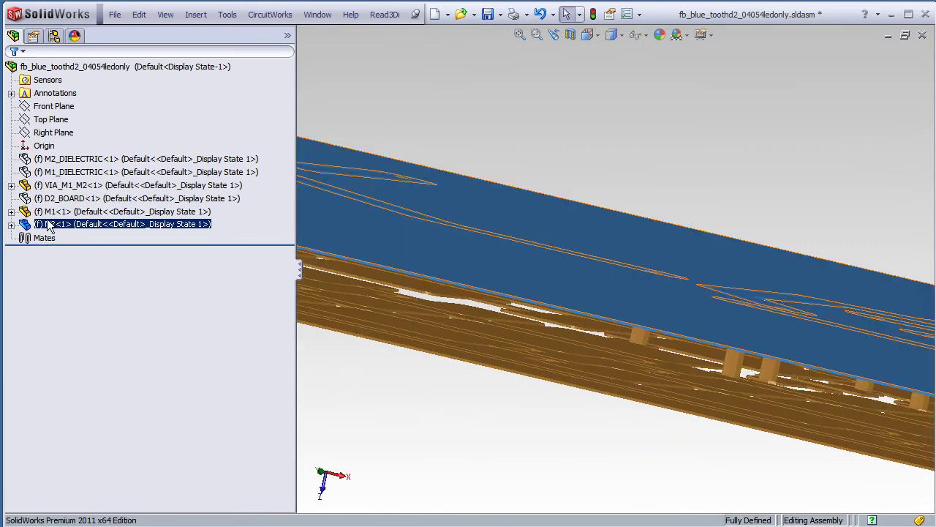
# - Hide D2_BOARD and M2 so only the M1 copper traces remain visible
pyautogui.click(58, 197)
pyautogui.rightClick(33, 199)
pyautogui.click(53, 158)
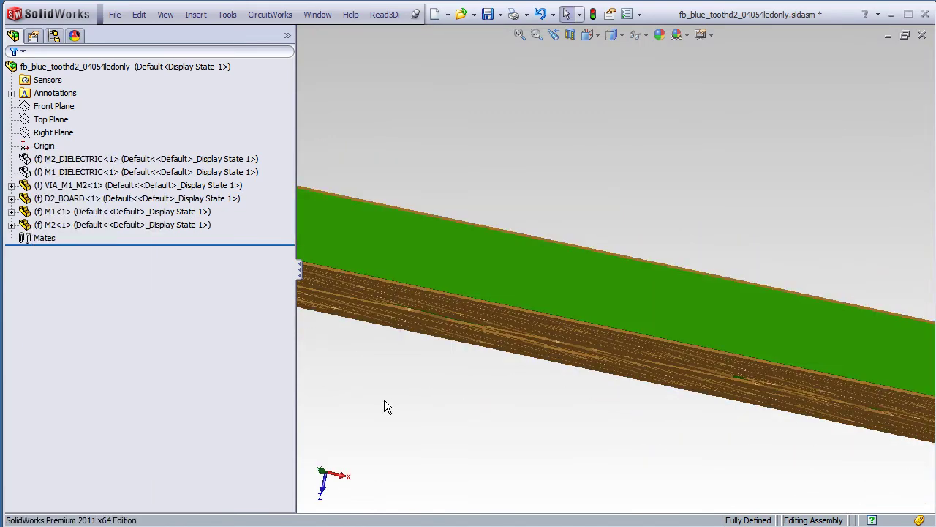
pyautogui.moveTo(382, 398); pyautogui.dragTo(384, 413, button='middle')
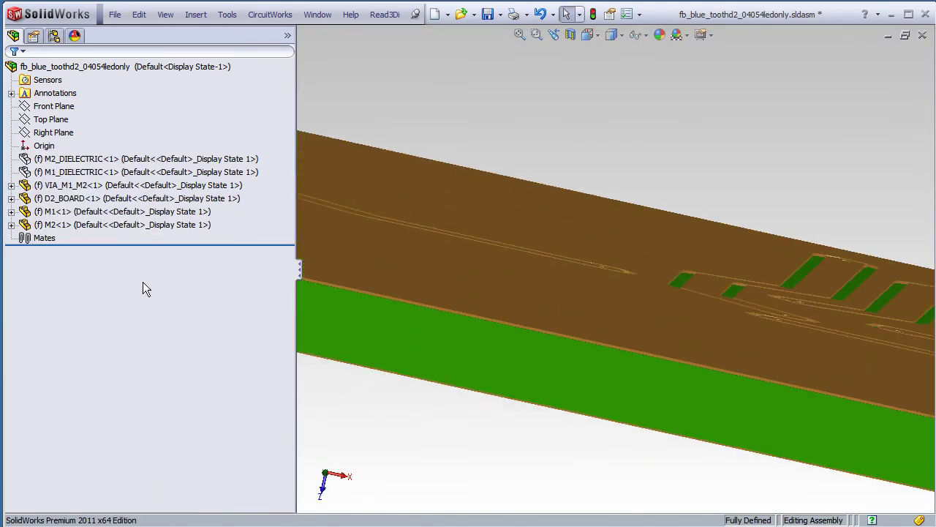
pyautogui.click(57, 224)
pyautogui.click(54, 184)
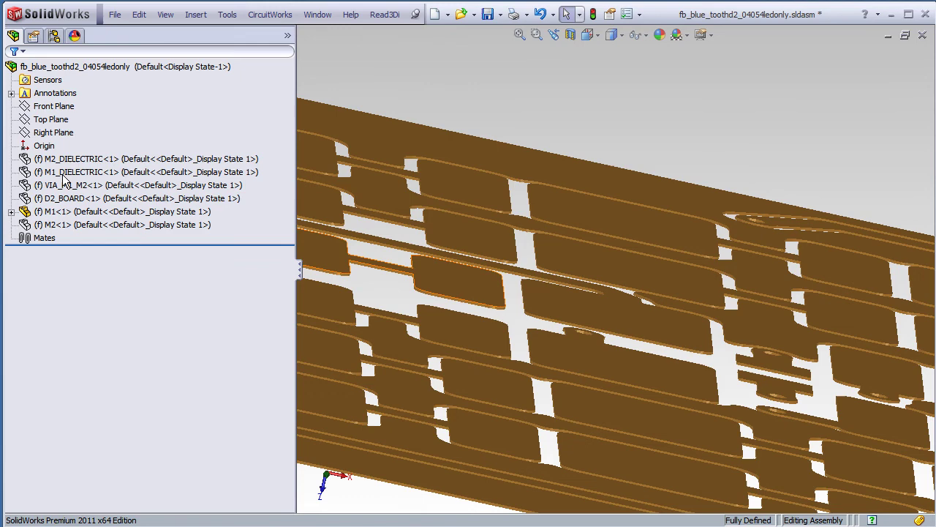
pyautogui.click(25, 174)
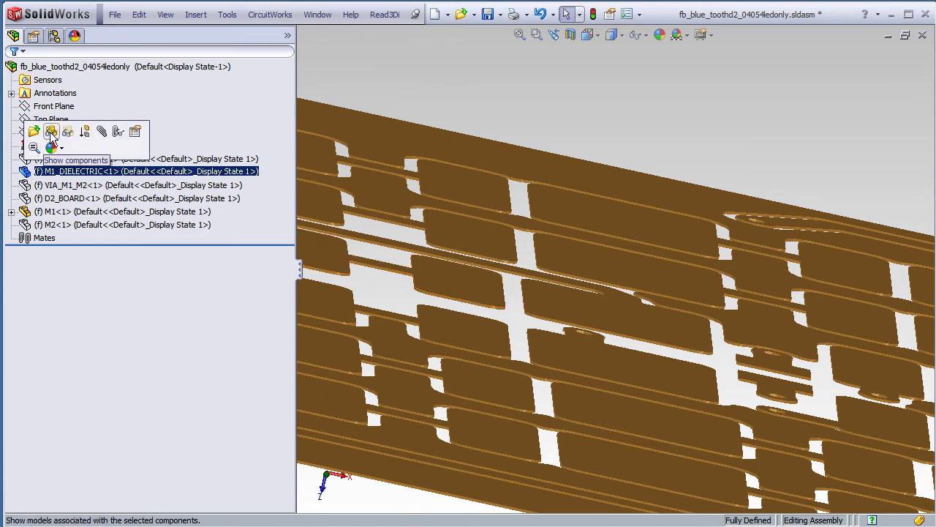
# - Show M1_DIELECTRIC and zoom and orbit to inspect its fill between the M1 traces
pyautogui.click(51, 133)
pyautogui.moveTo(462, 93); pyautogui.dragTo(479, 103, button='middle')
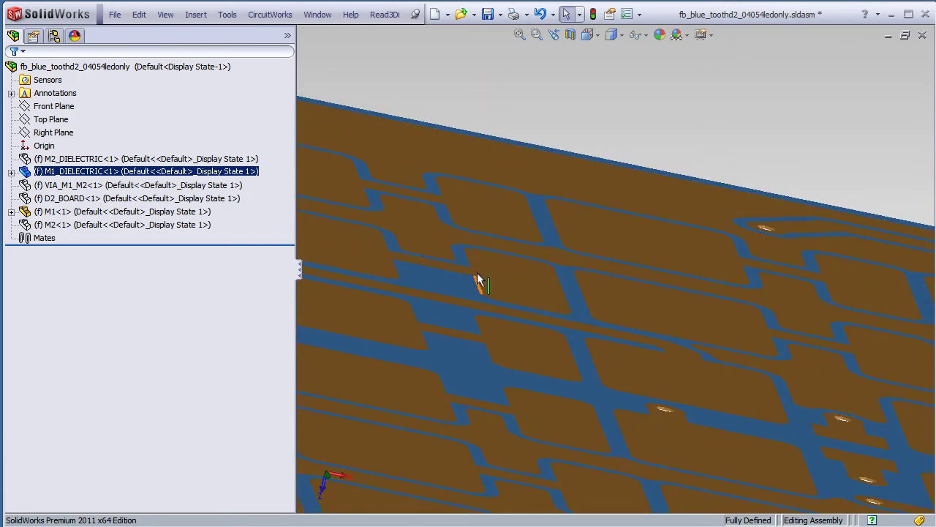
pyautogui.scroll(-6, 446, 278)
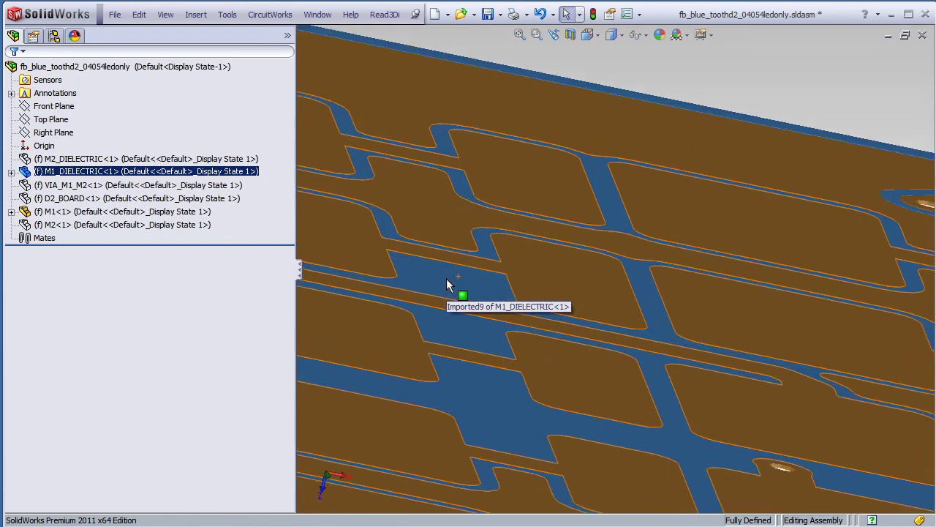
pyautogui.scroll(-2, 450, 223)
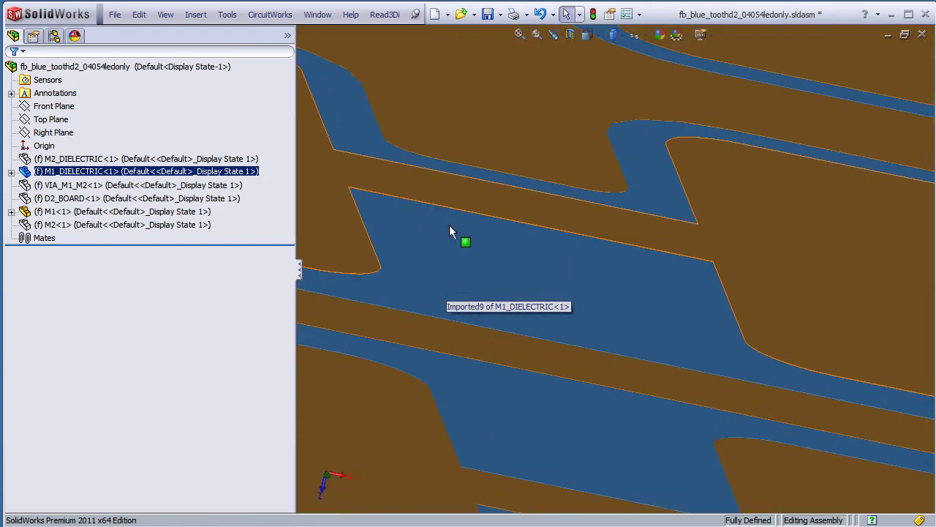
pyautogui.scroll(4, 531, 253)
pyautogui.scroll(8, 529, 250)
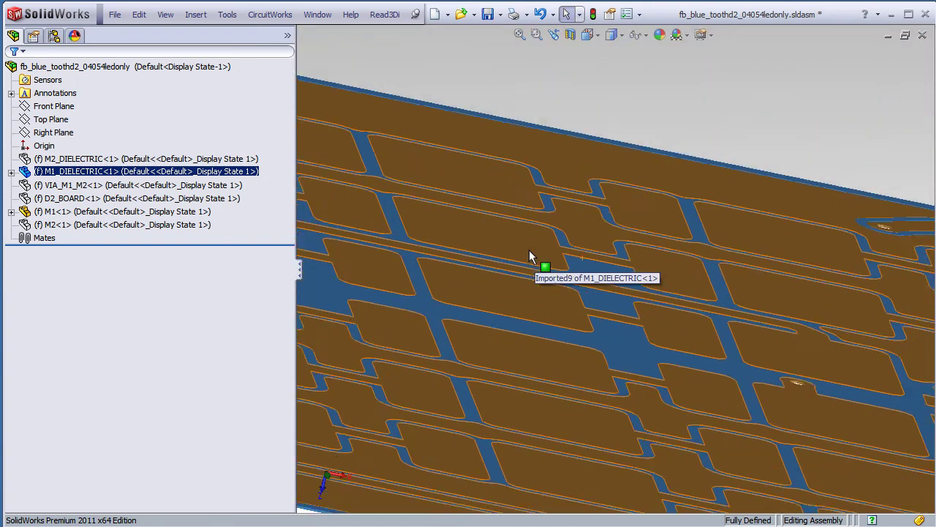
pyautogui.scroll(1, 531, 255)
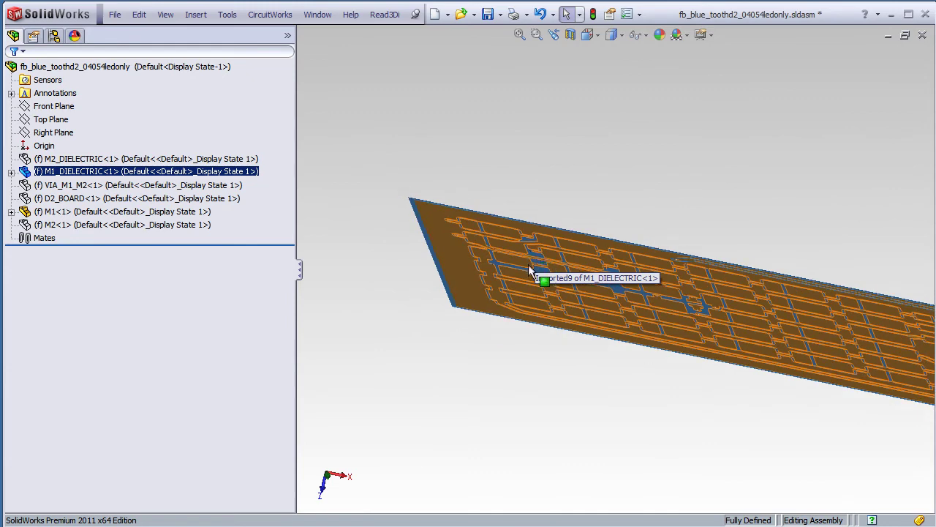
pyautogui.moveTo(540, 360); pyautogui.dragTo(515, 374, button='middle')
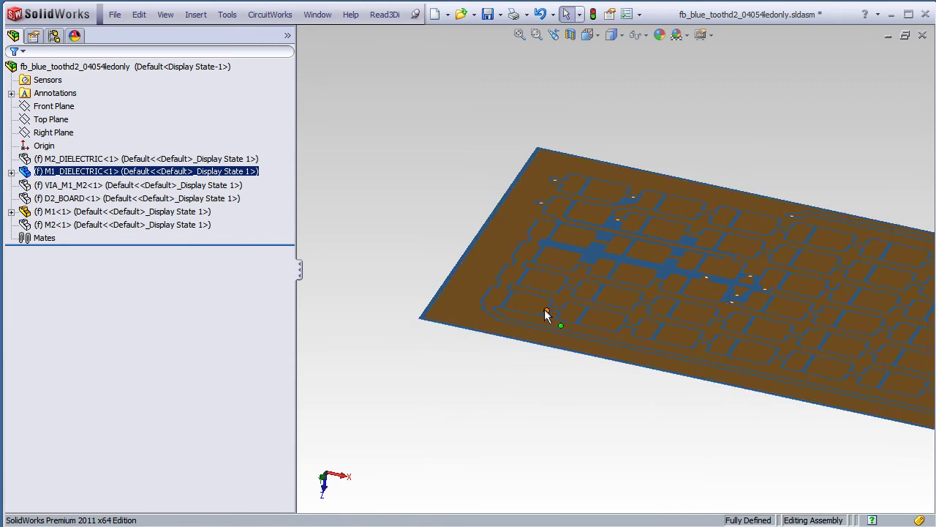
pyautogui.moveTo(544, 309); pyautogui.dragTo(525, 446, button='middle')
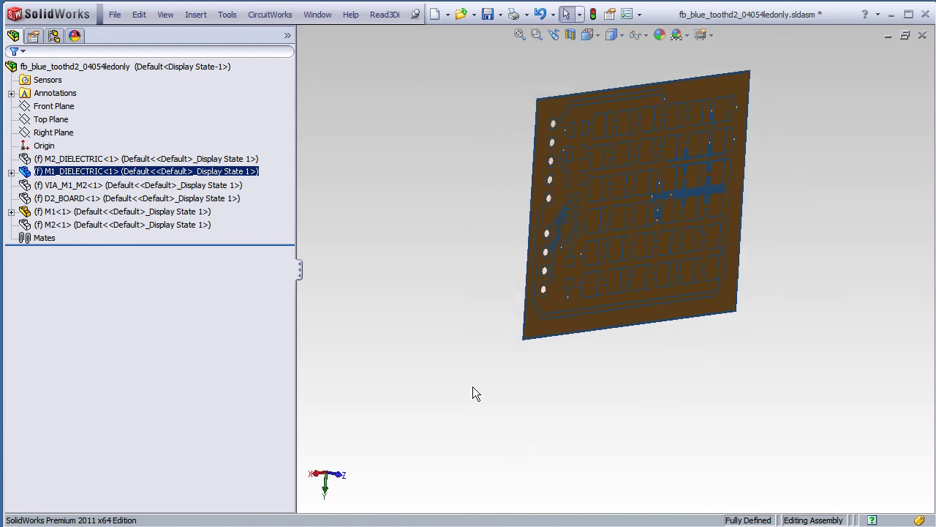
pyautogui.moveTo(473, 387); pyautogui.dragTo(476, 420, button='middle')
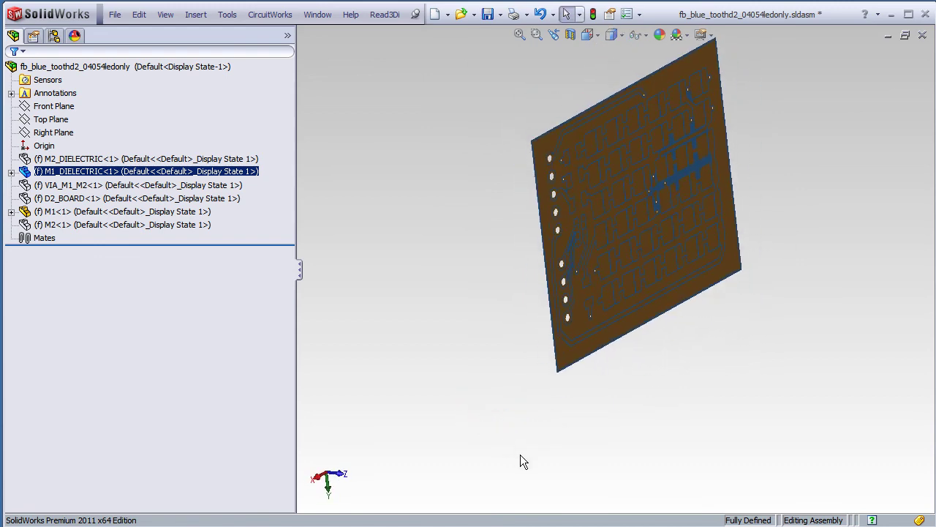